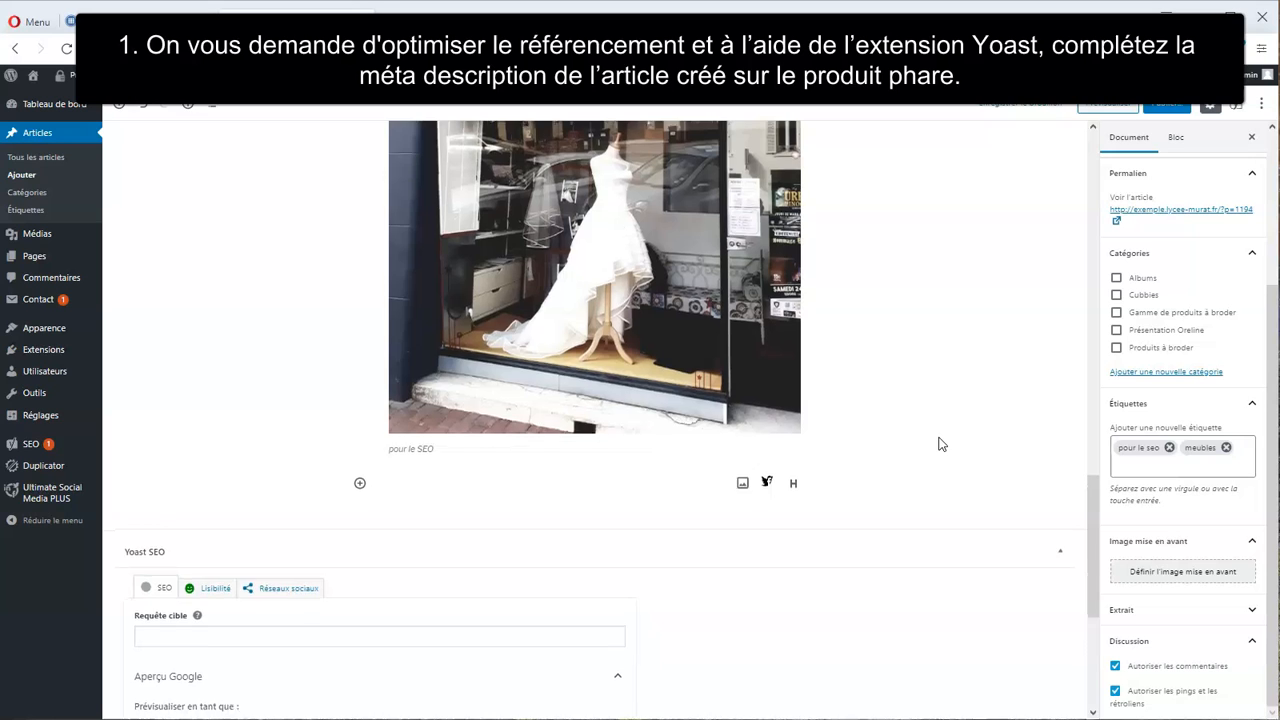
Switch the article's Google preview to the desktop result and open its metadata for editing
click(538, 330)
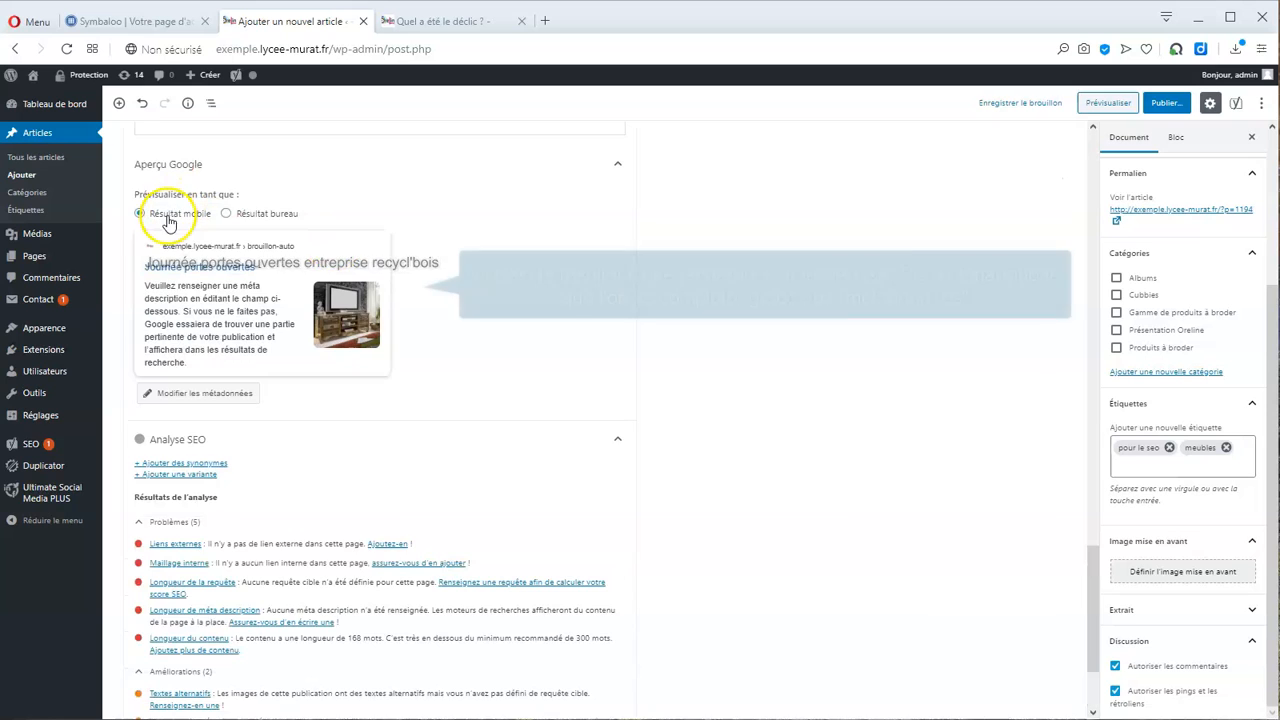
click(274, 218)
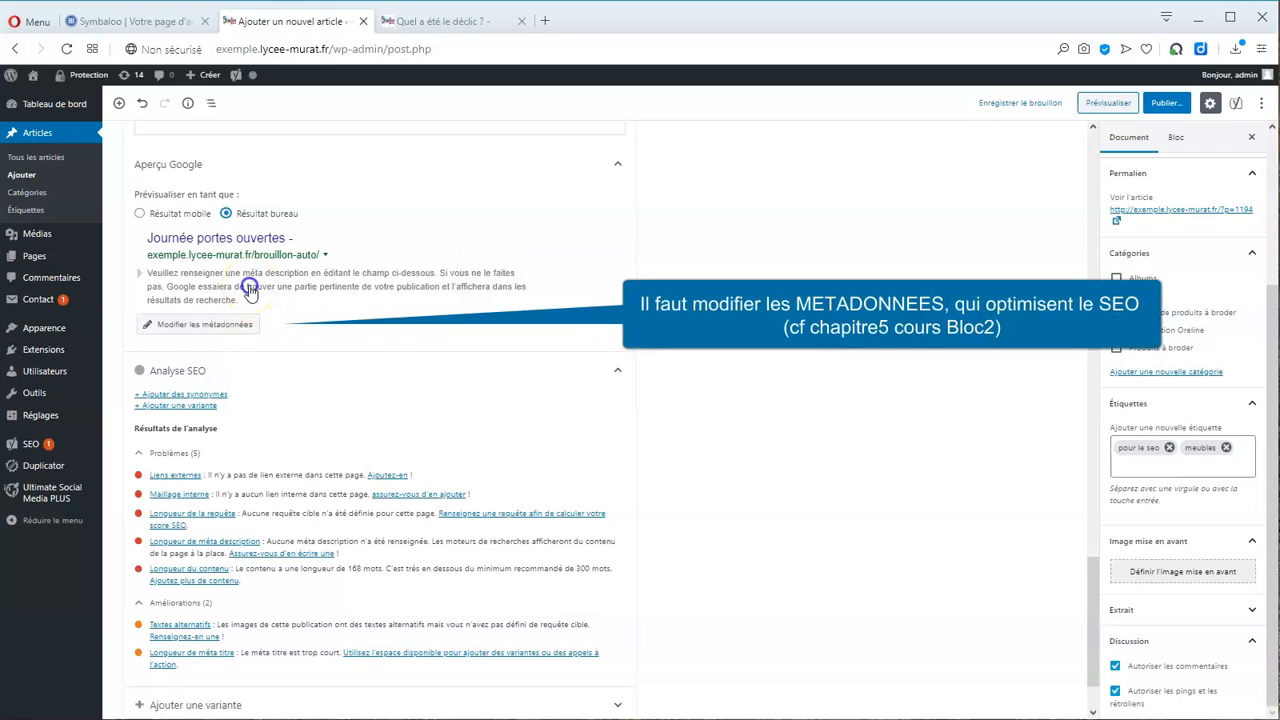
click(215, 324)
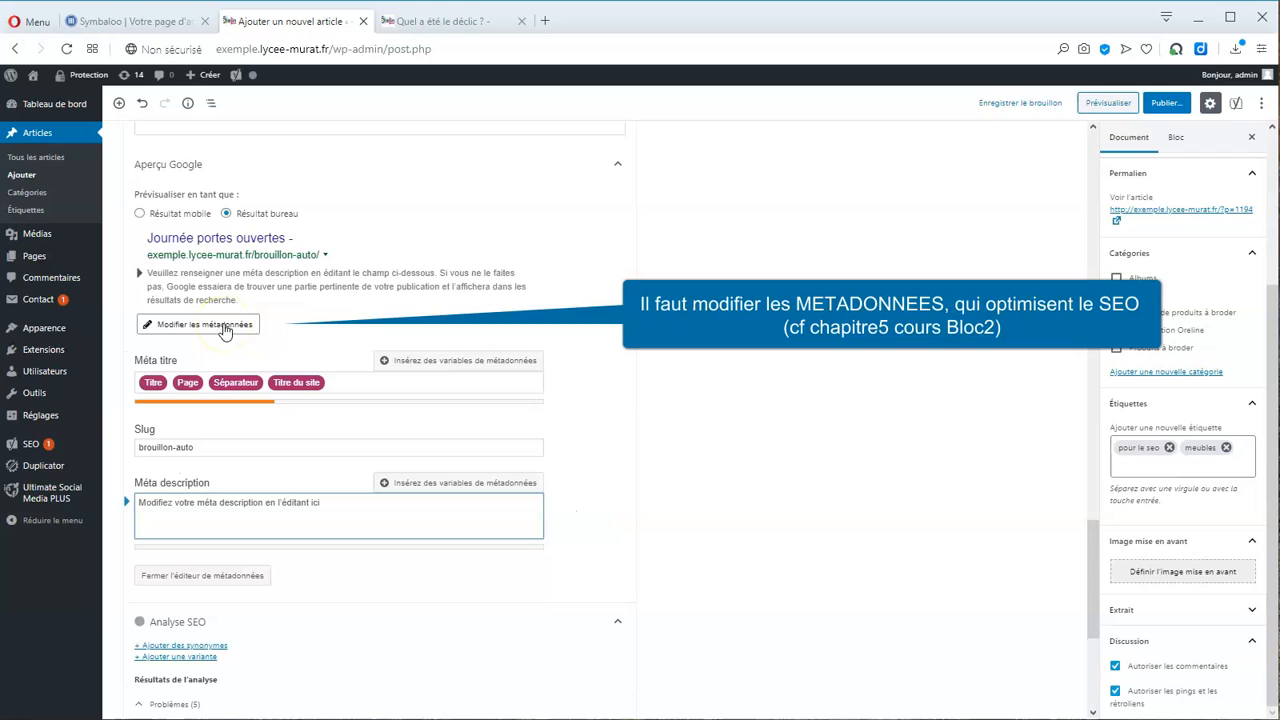
click(224, 328)
click(224, 328)
Set the article's slug to "journée portes ouvertes"
click(229, 452)
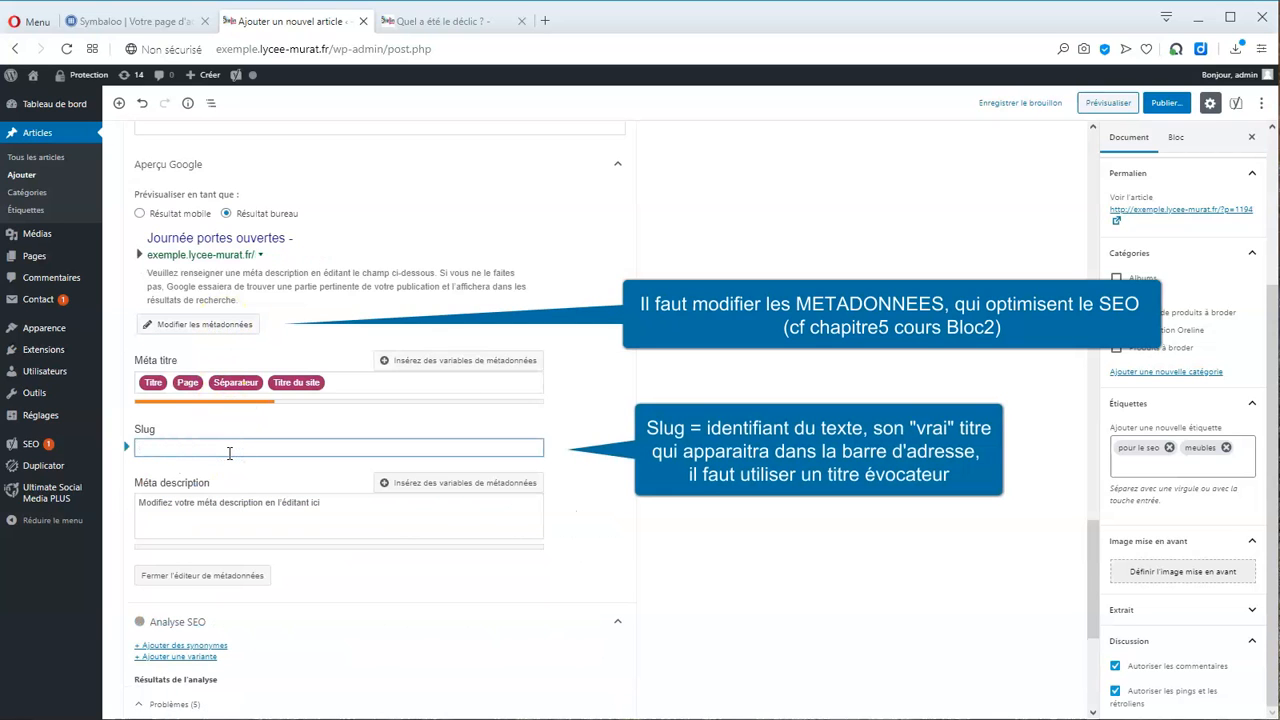
text(journée)
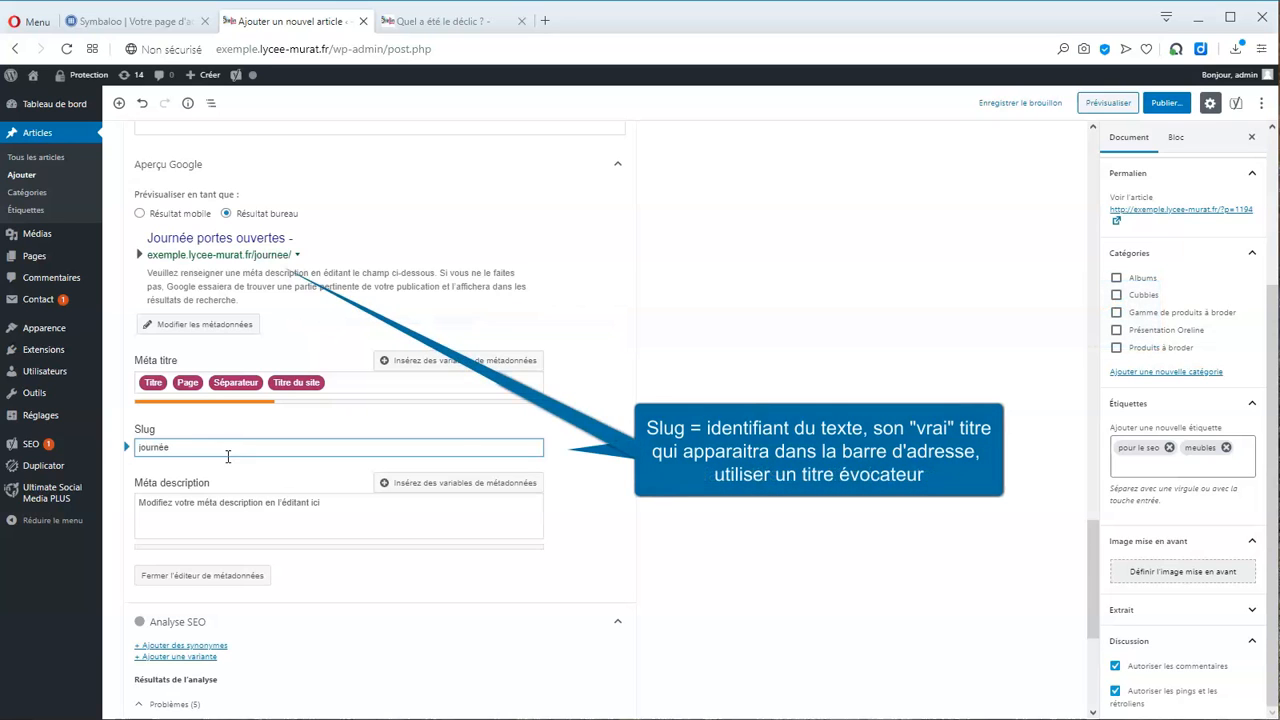
text(e portes ouvertes)
click(229, 505)
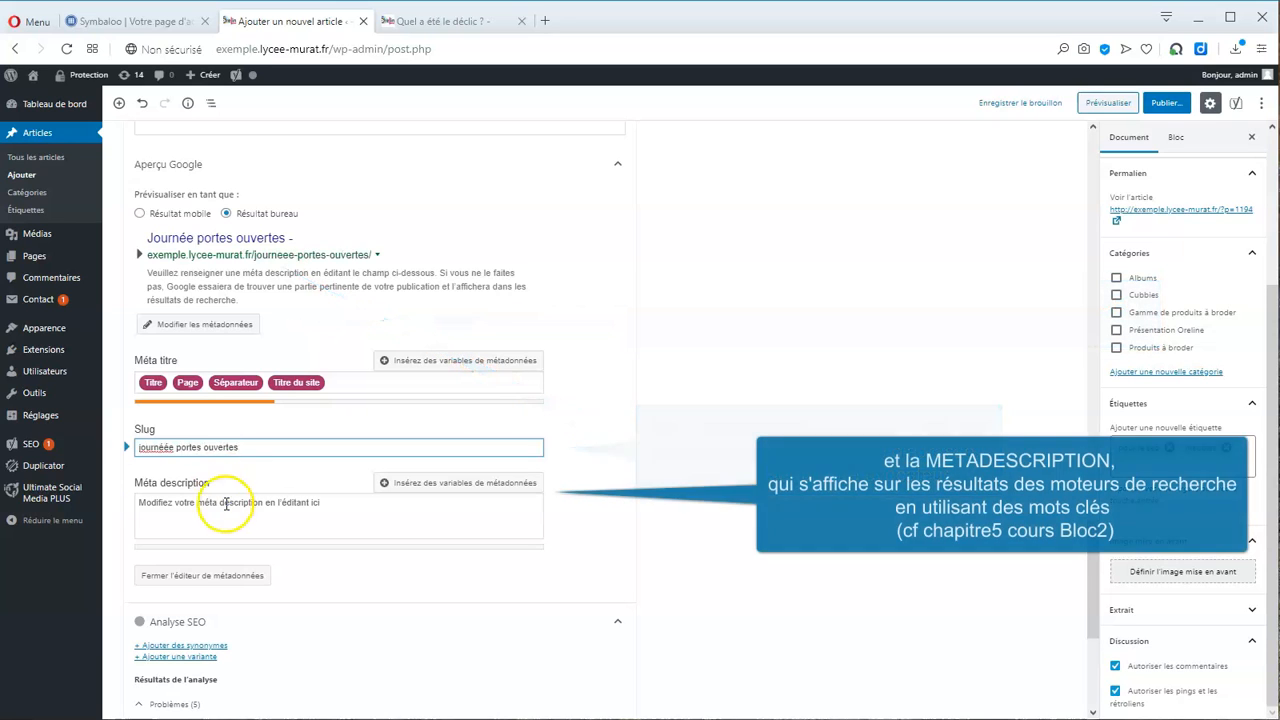
click(162, 449)
key(BackSpace)
Enter the meta description "journée portes ouvetes de l'entreprise ecoconcept fabricant de meubles en éco ocnstruction. La production de meubles avec le recyclage des matériaux bois"
click(202, 510)
text(journée po)
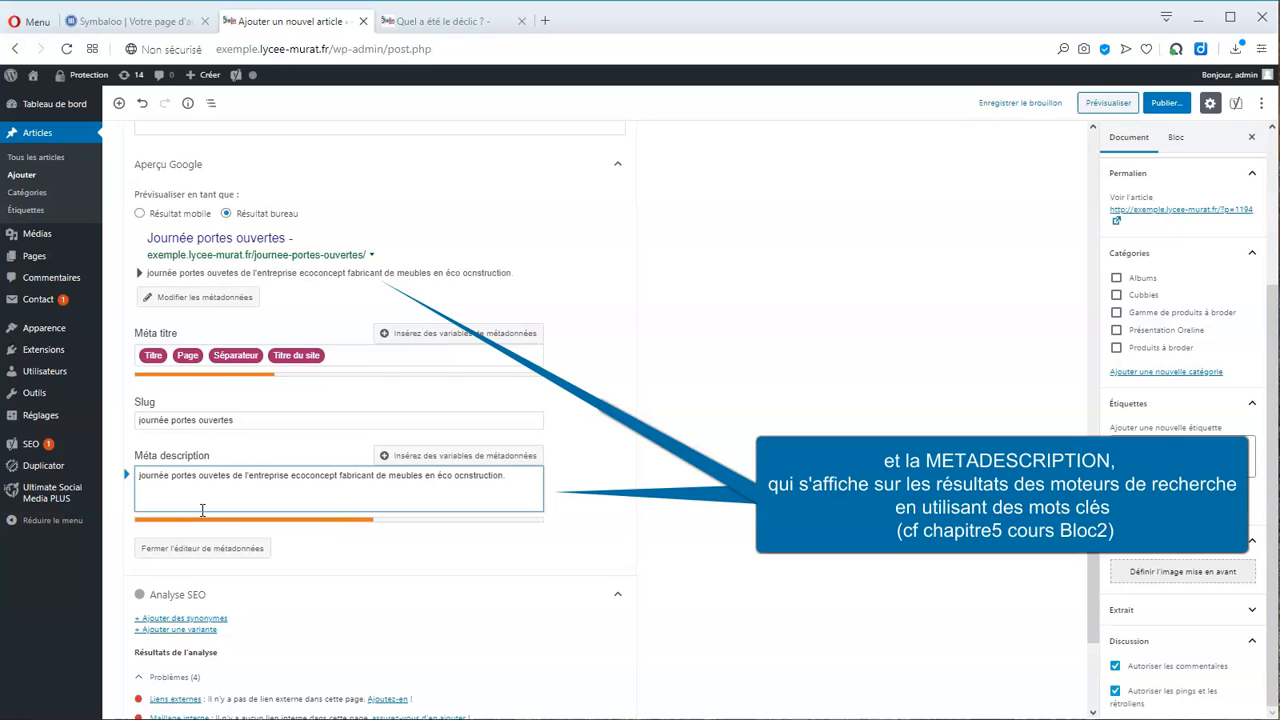
text(production de meubles avec le recyclage des matér)
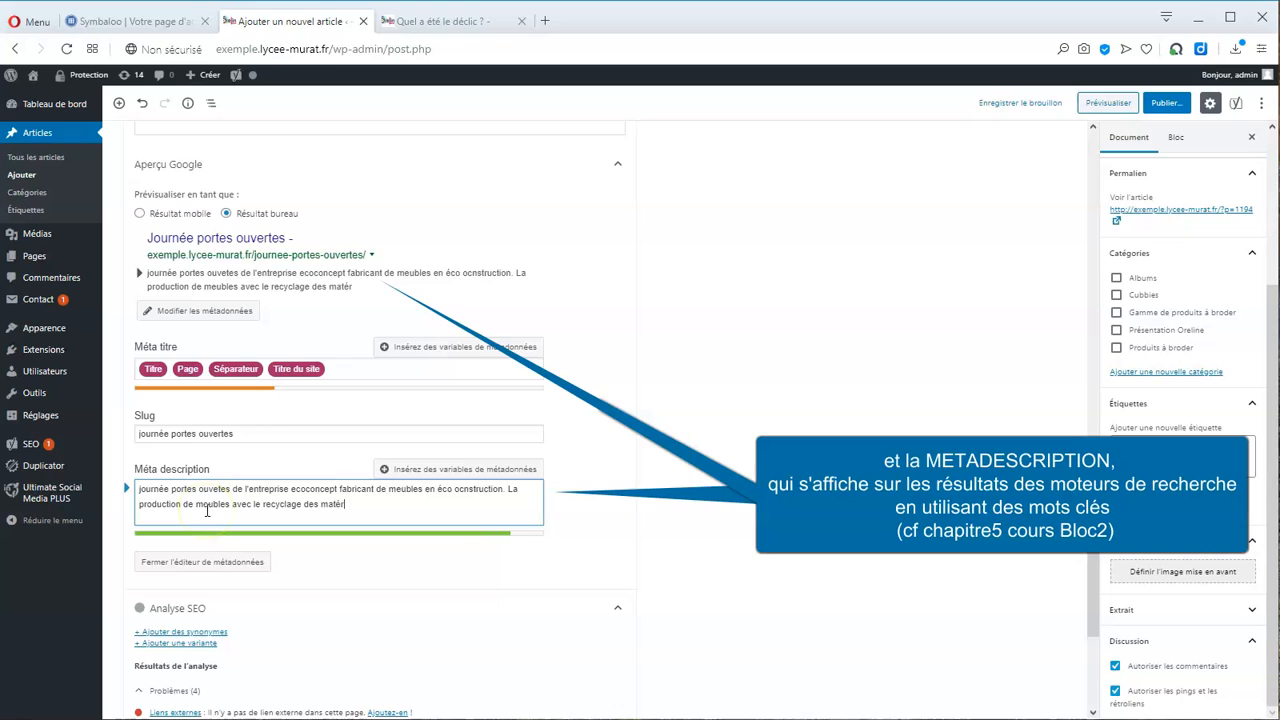
text(u bois)
double_click(370, 504)
key(BackSpace)
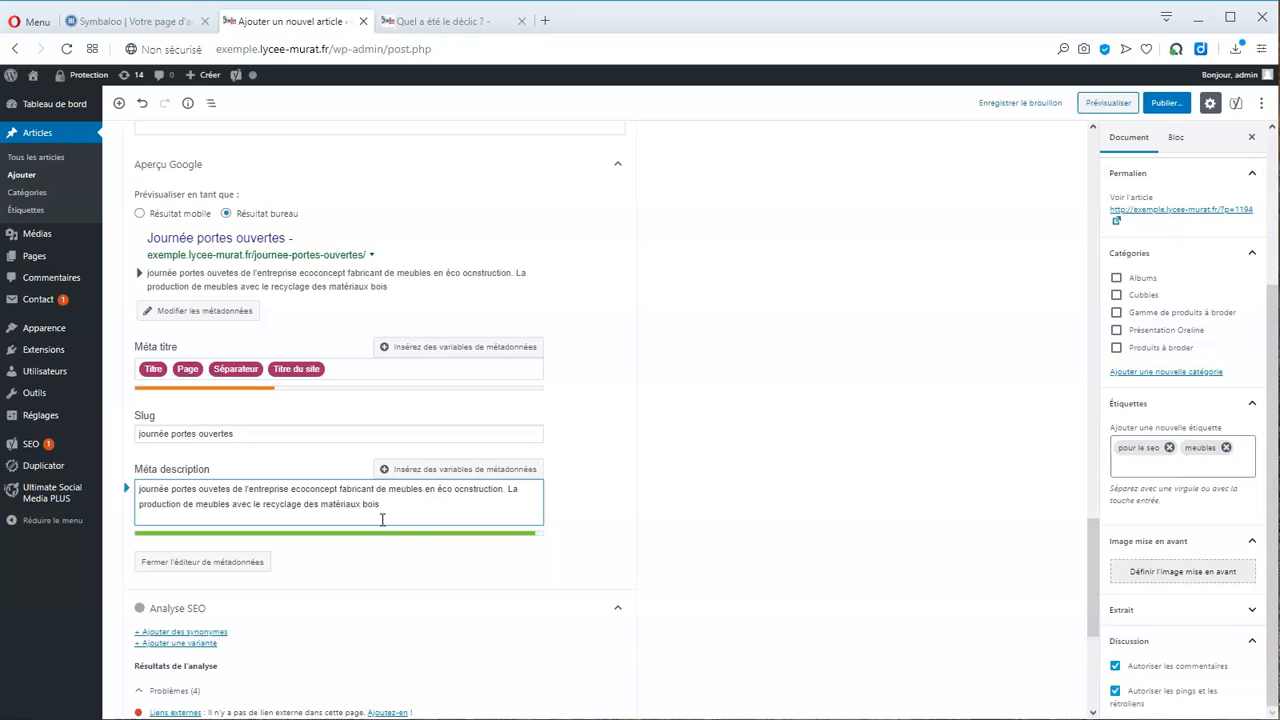
Close the Yoast metadata editor and publish the article
scroll(250, 557, down, 2)
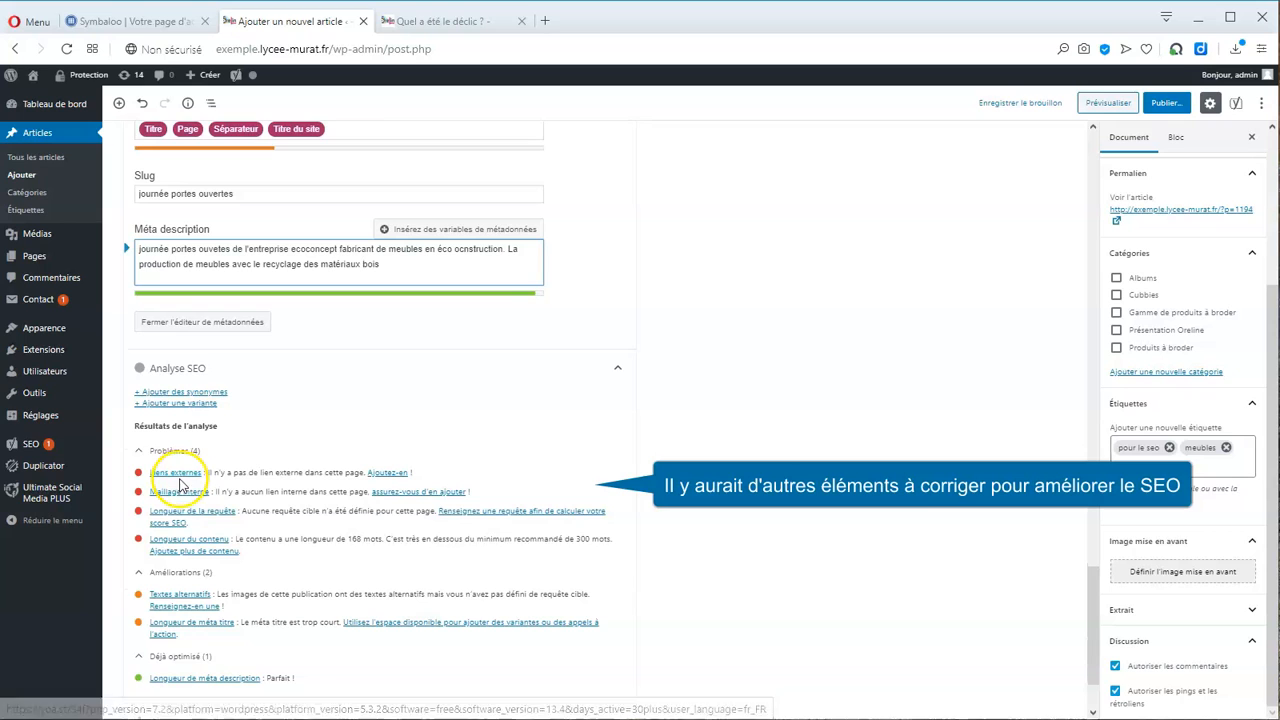
click(252, 322)
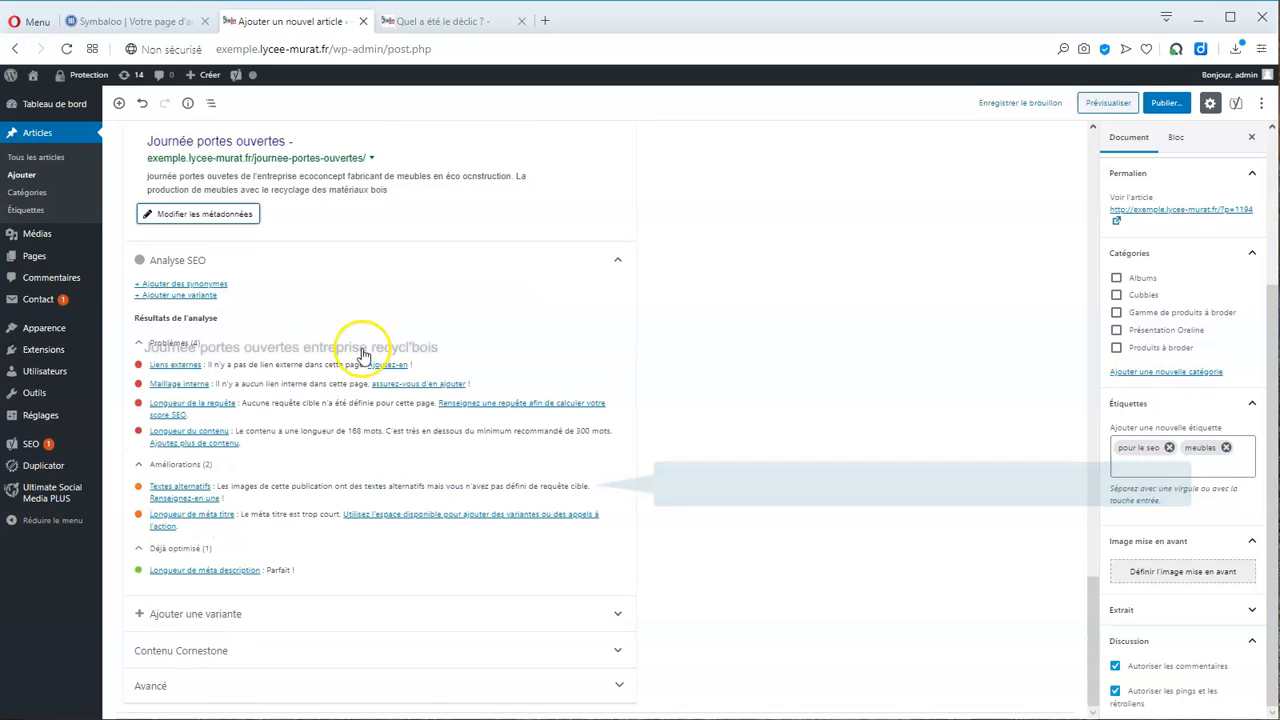
scroll(440, 302, up, 3)
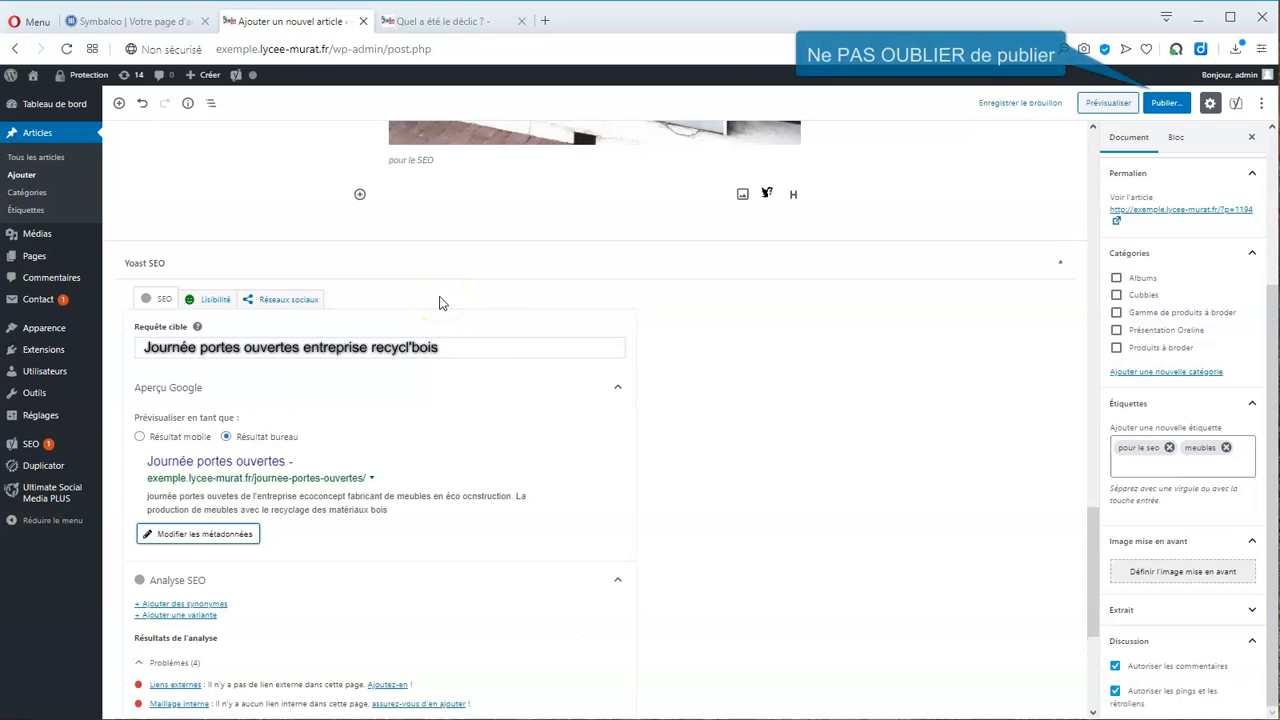
click(1165, 104)
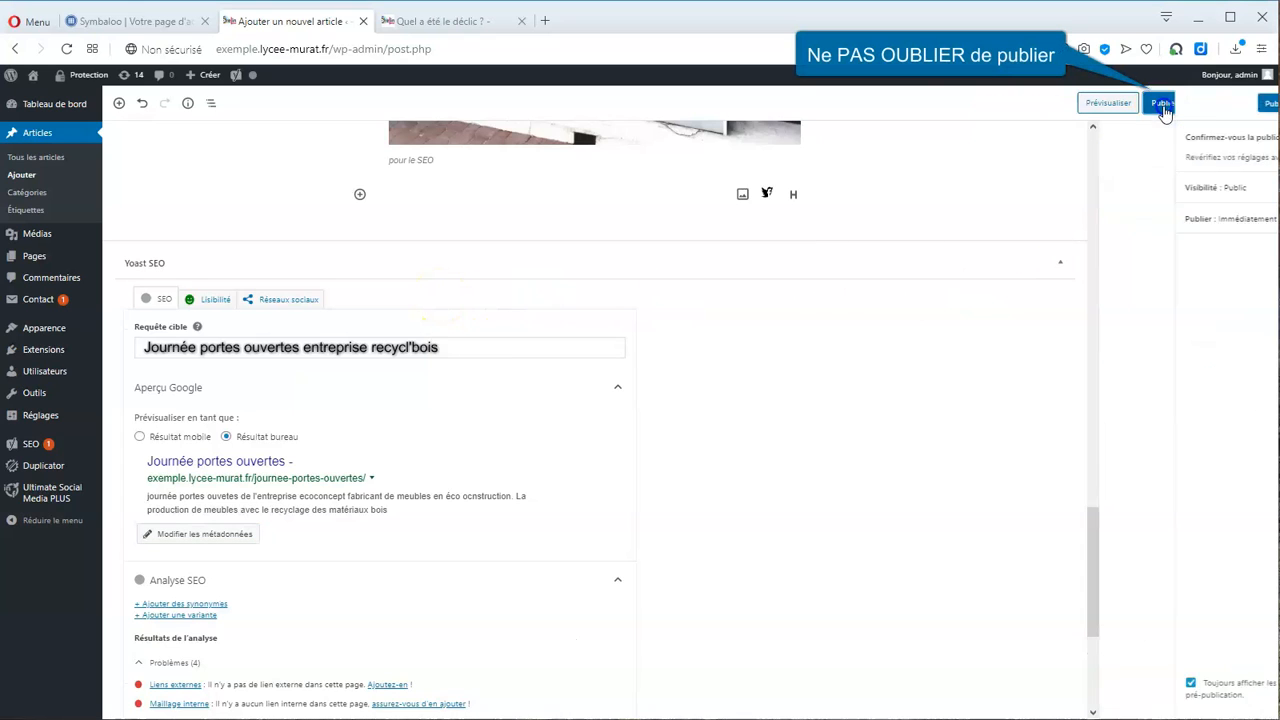
click(1202, 103)
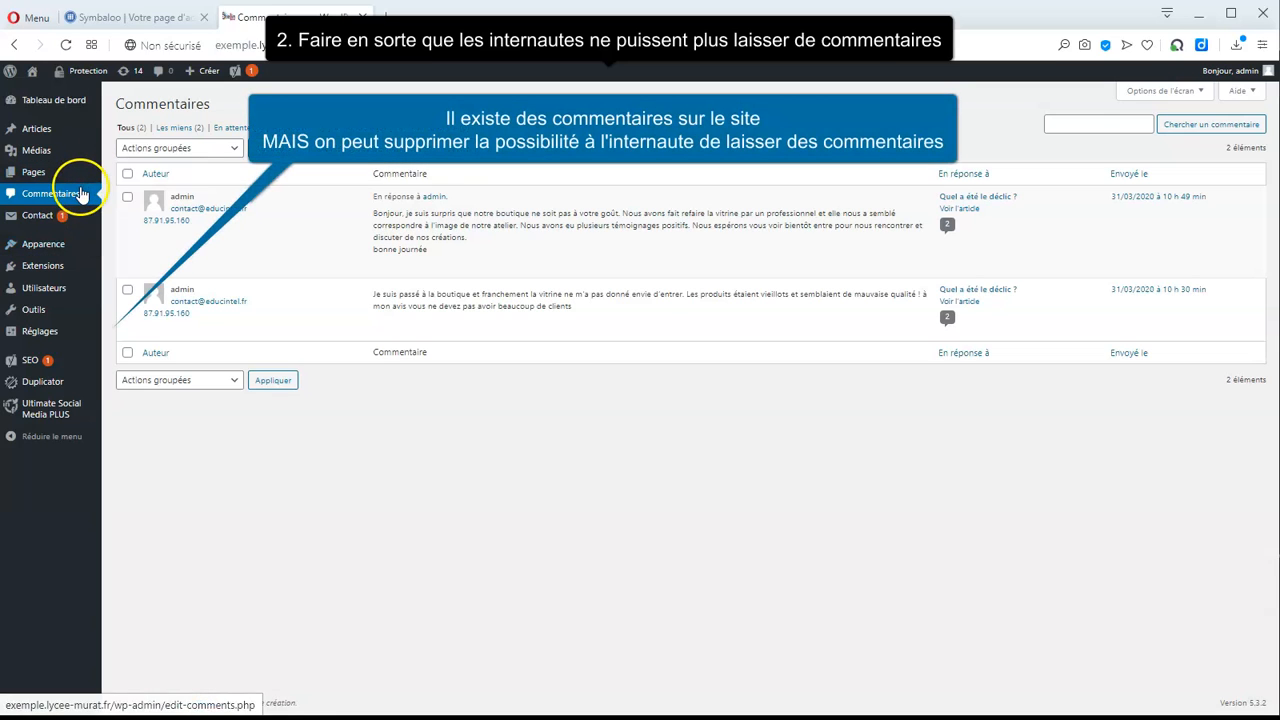
Disallow comments on new publications in the site's discussion settings and save the change
click(63, 336)
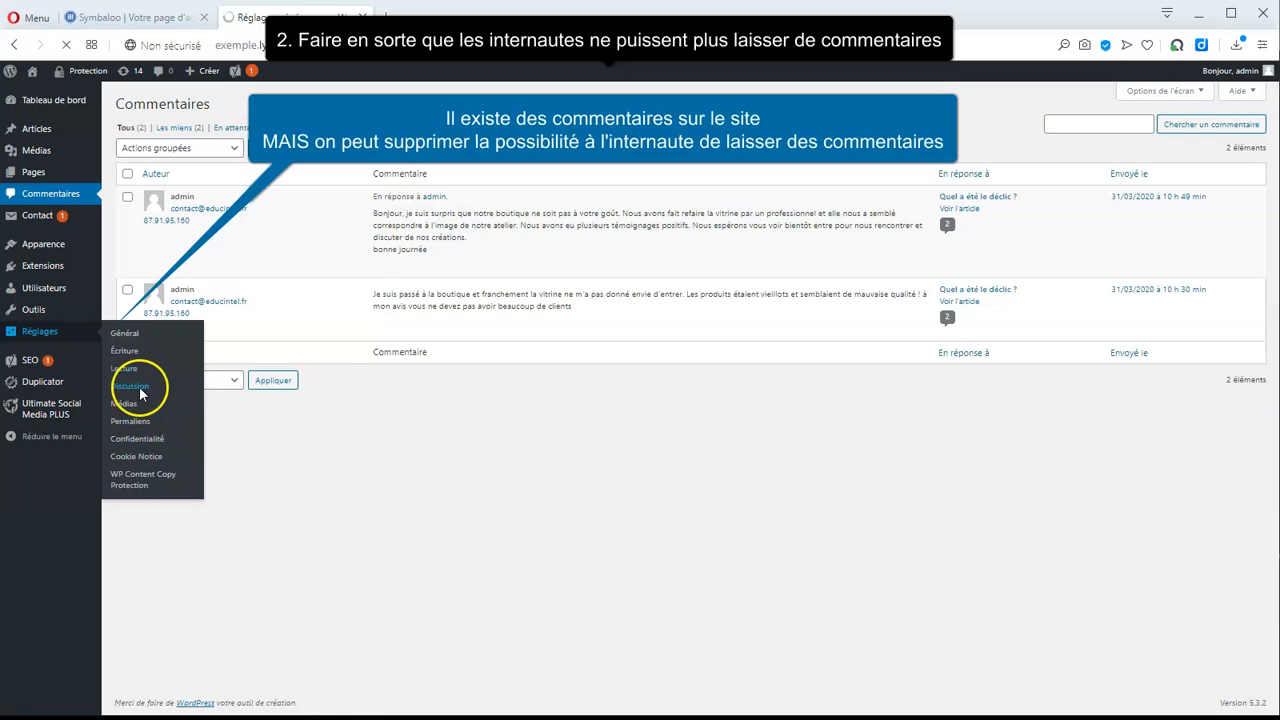
click(44, 414)
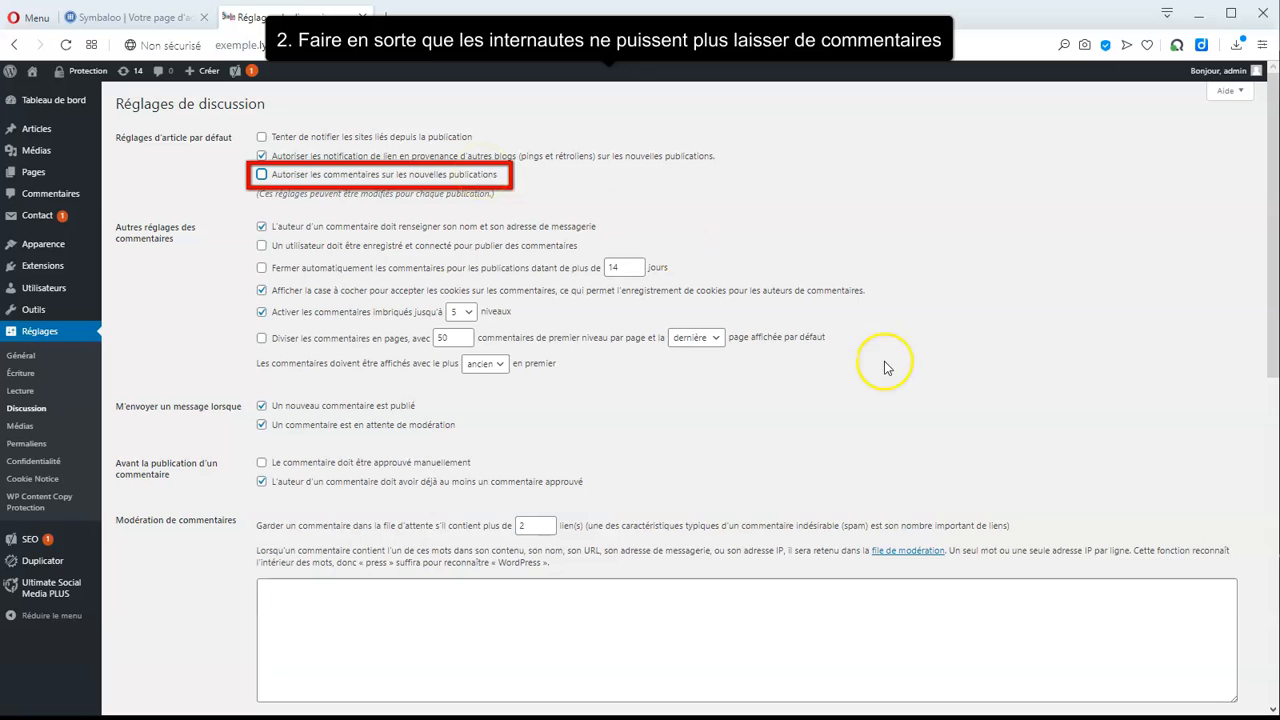
scroll(919, 381, down, 10)
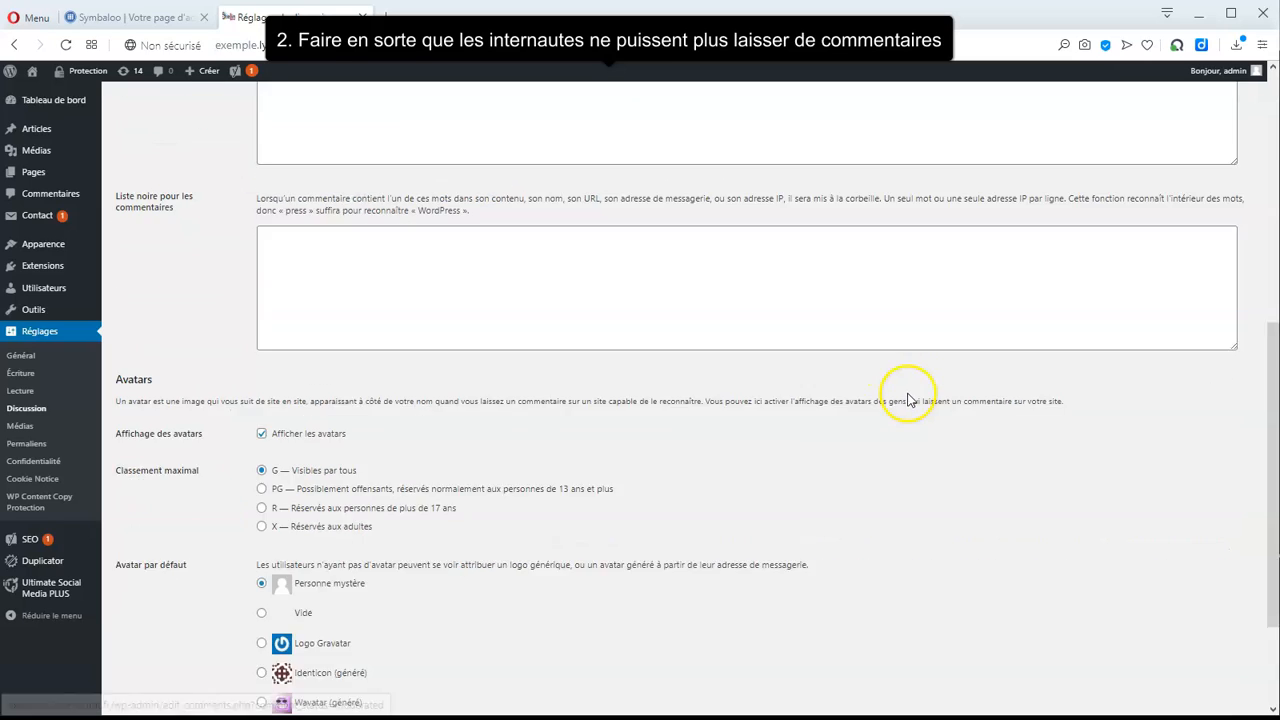
click(203, 649)
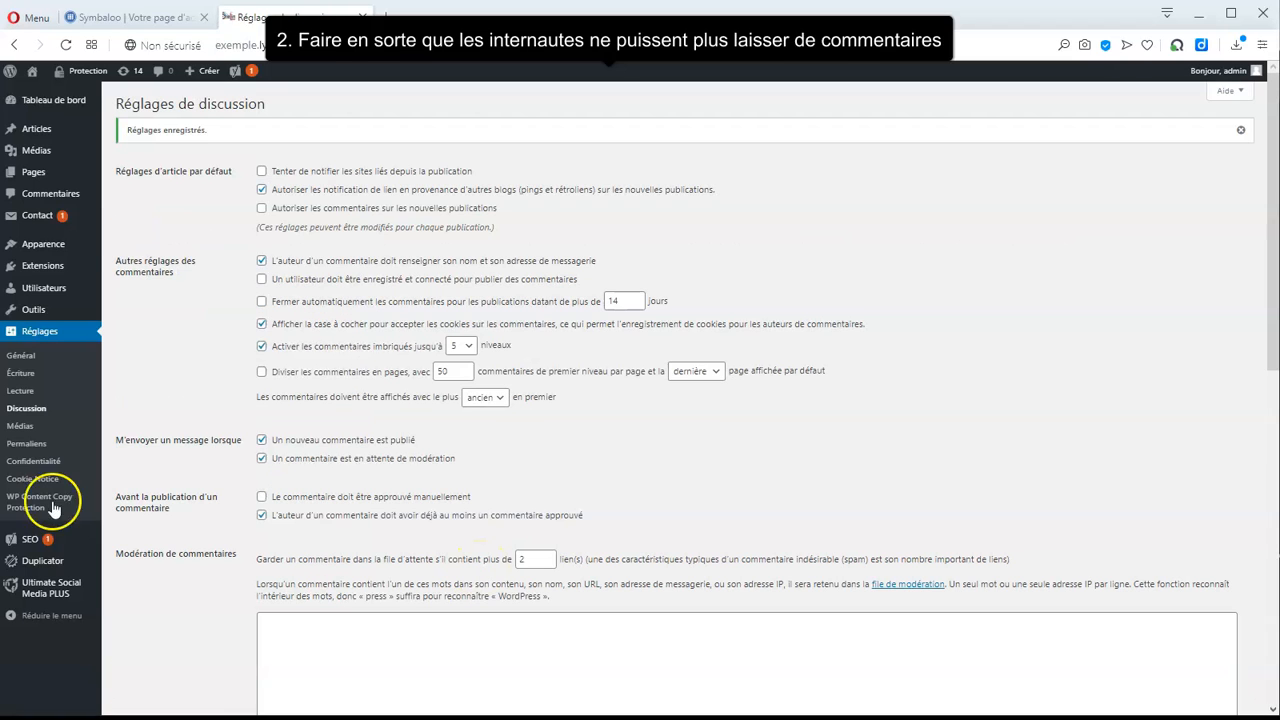
Load Menu Principal (Menu supérieur) for editing among the site's appearance menus
click(100, 290)
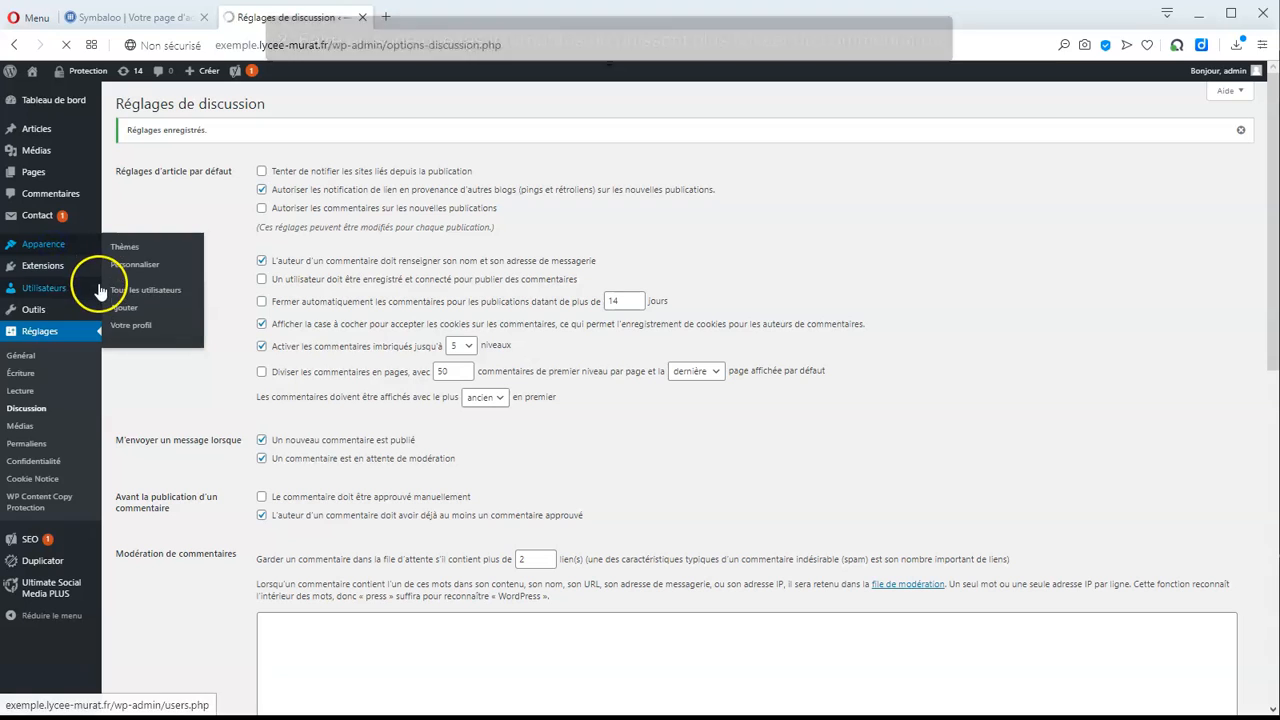
click(76, 244)
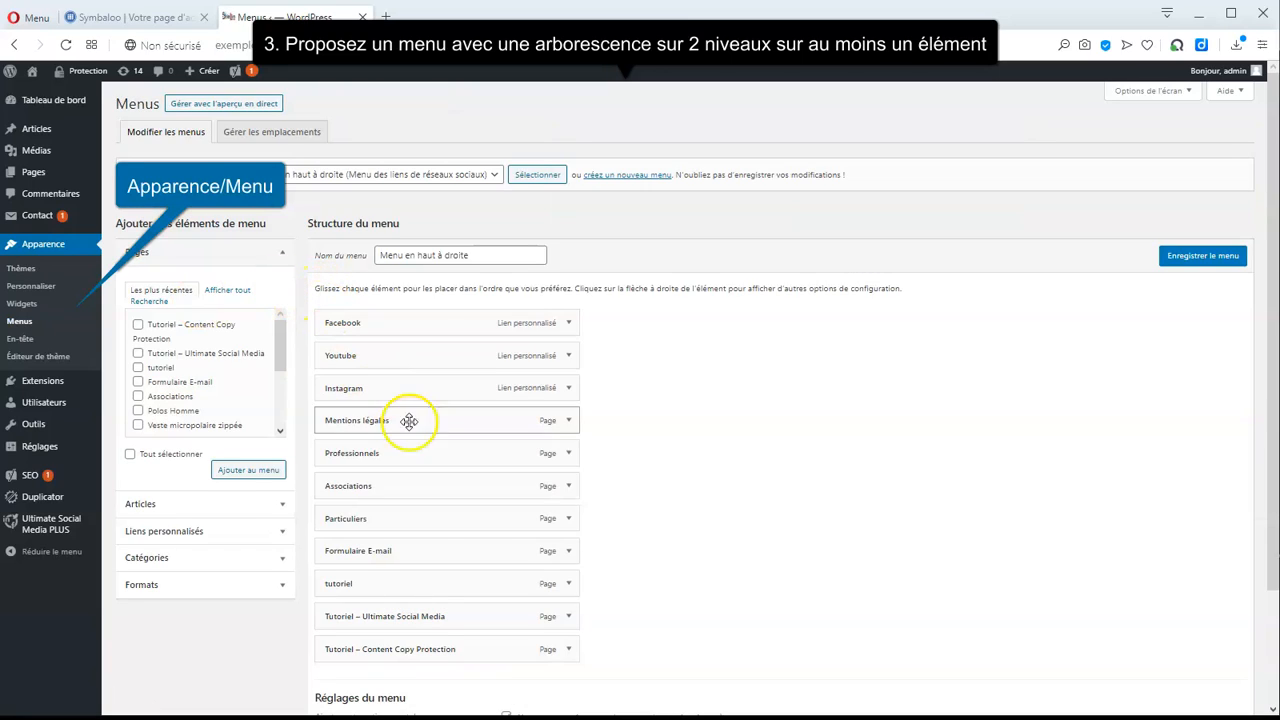
click(493, 175)
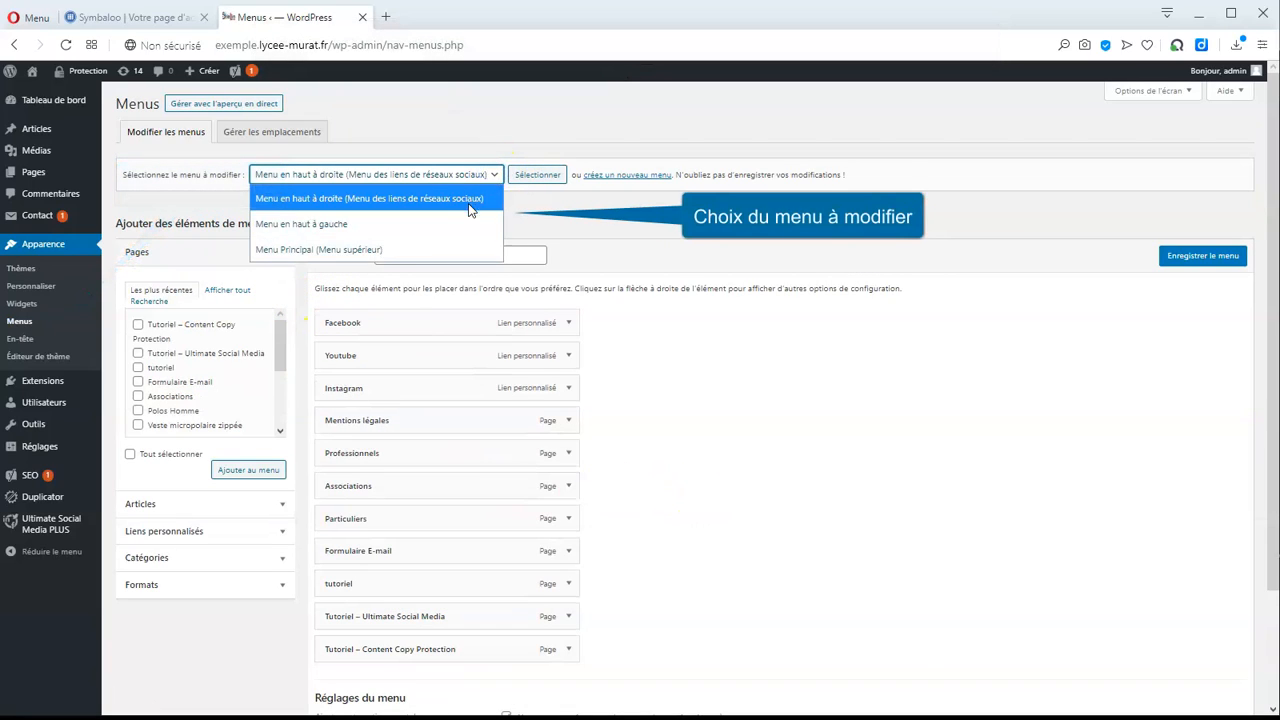
click(463, 250)
click(535, 177)
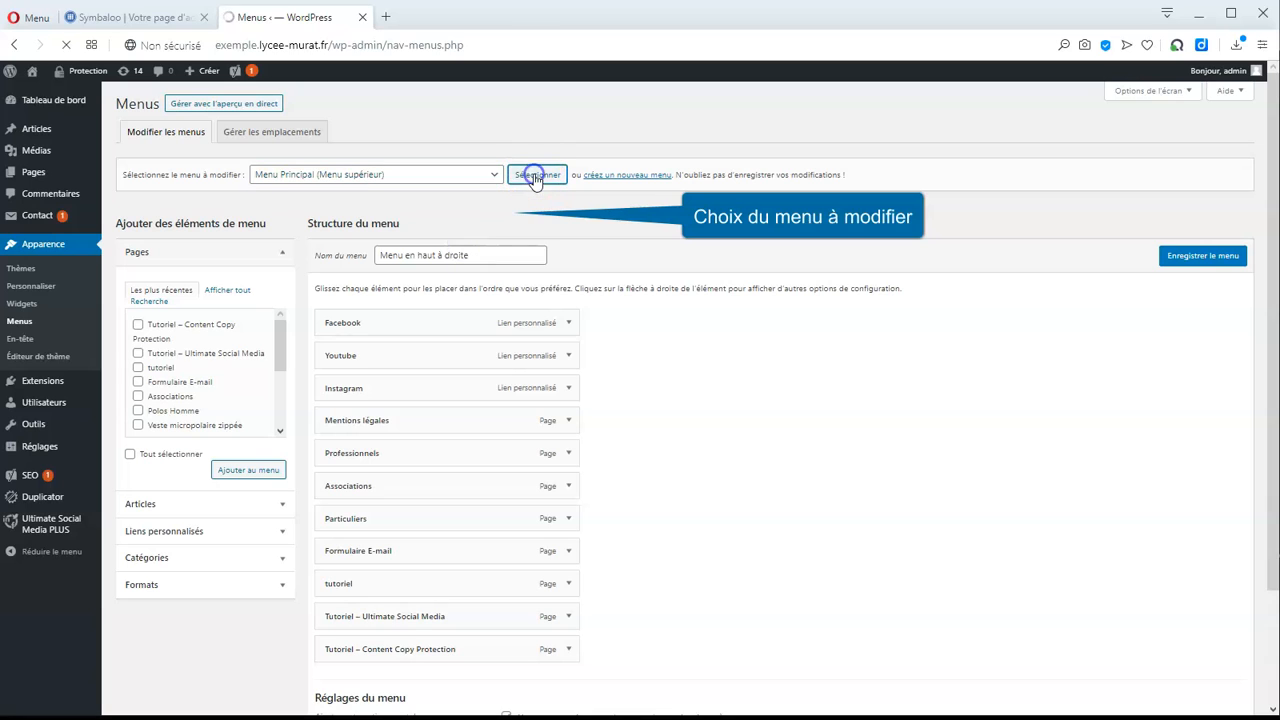
scroll(767, 435, down, 1)
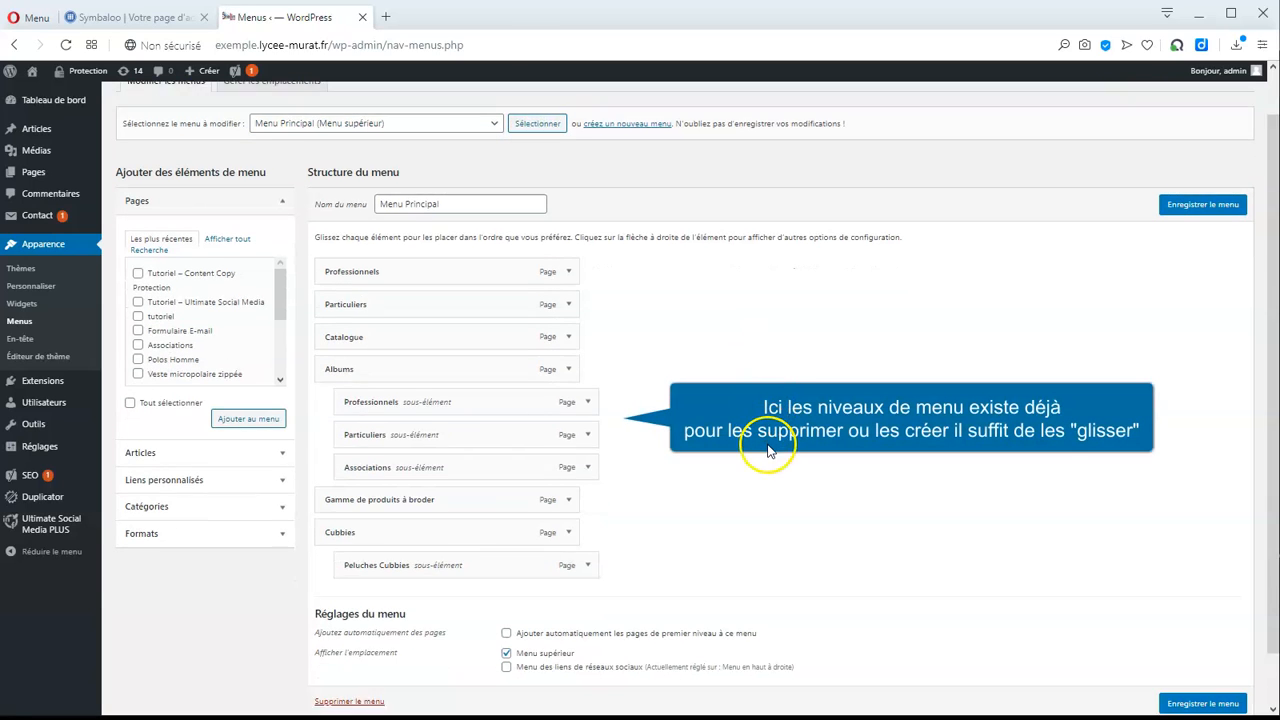
Move Peluches Cubbies and the Albums sub-items Professionnels, Particuliers and Associations to the top menu level, and save the menu
drag(434, 540, 405, 537)
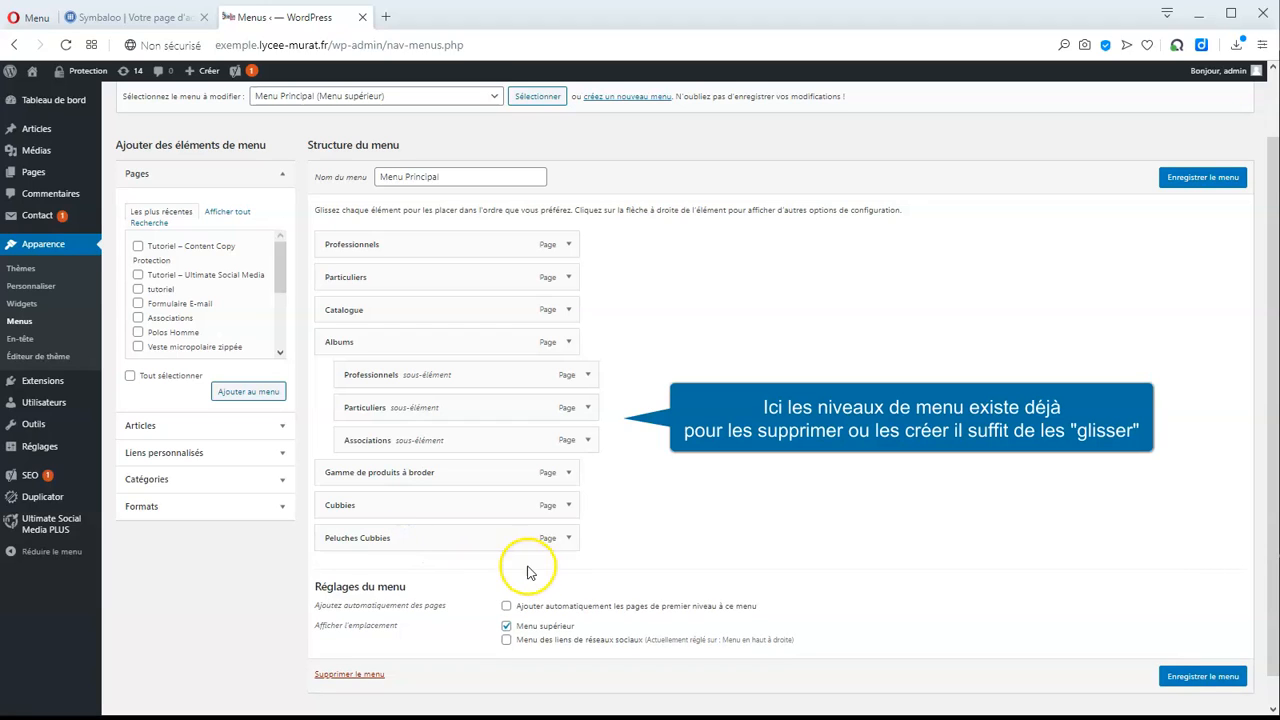
drag(416, 445, 380, 374)
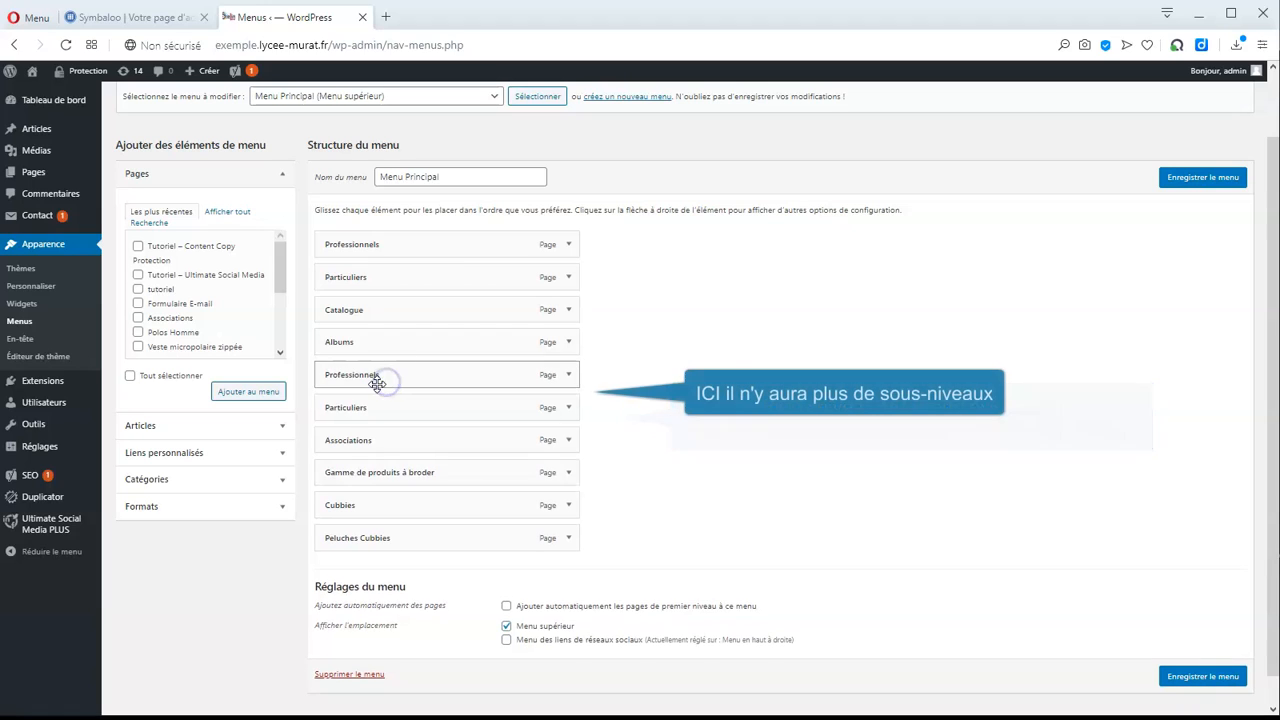
click(1208, 678)
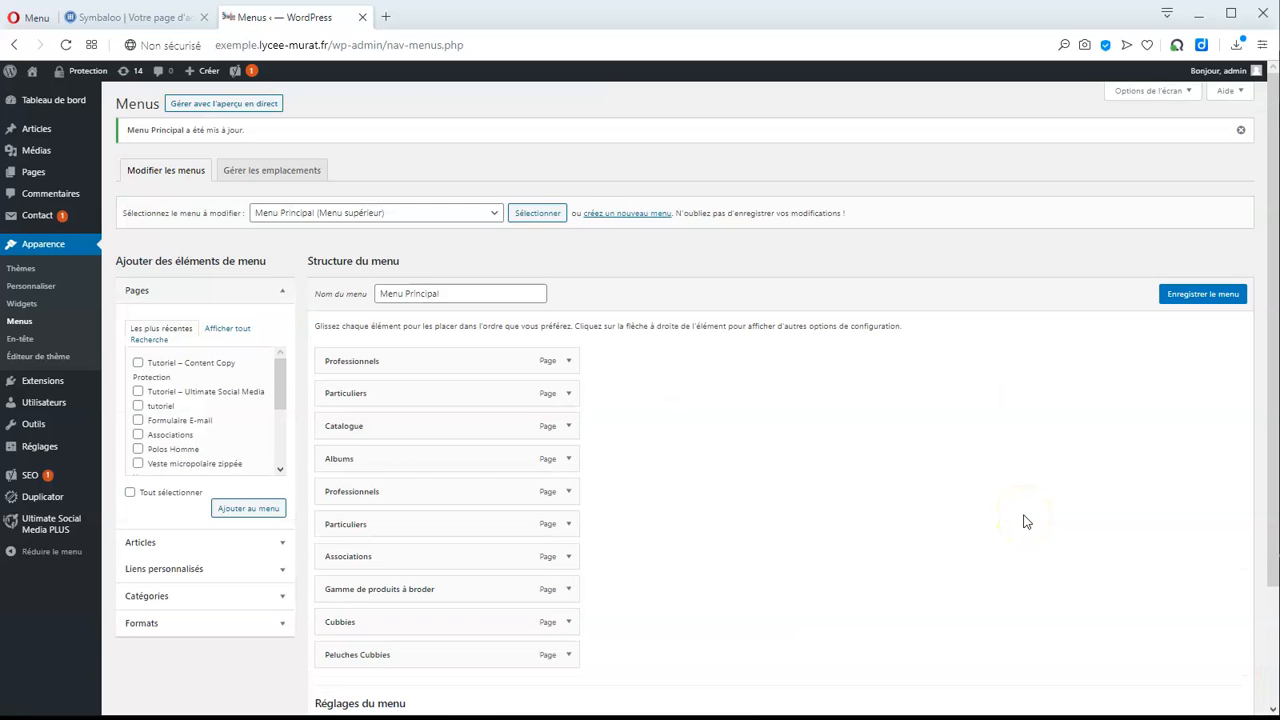
Check the single-level main menu on the public site and return to the menu editor
click(412, 20)
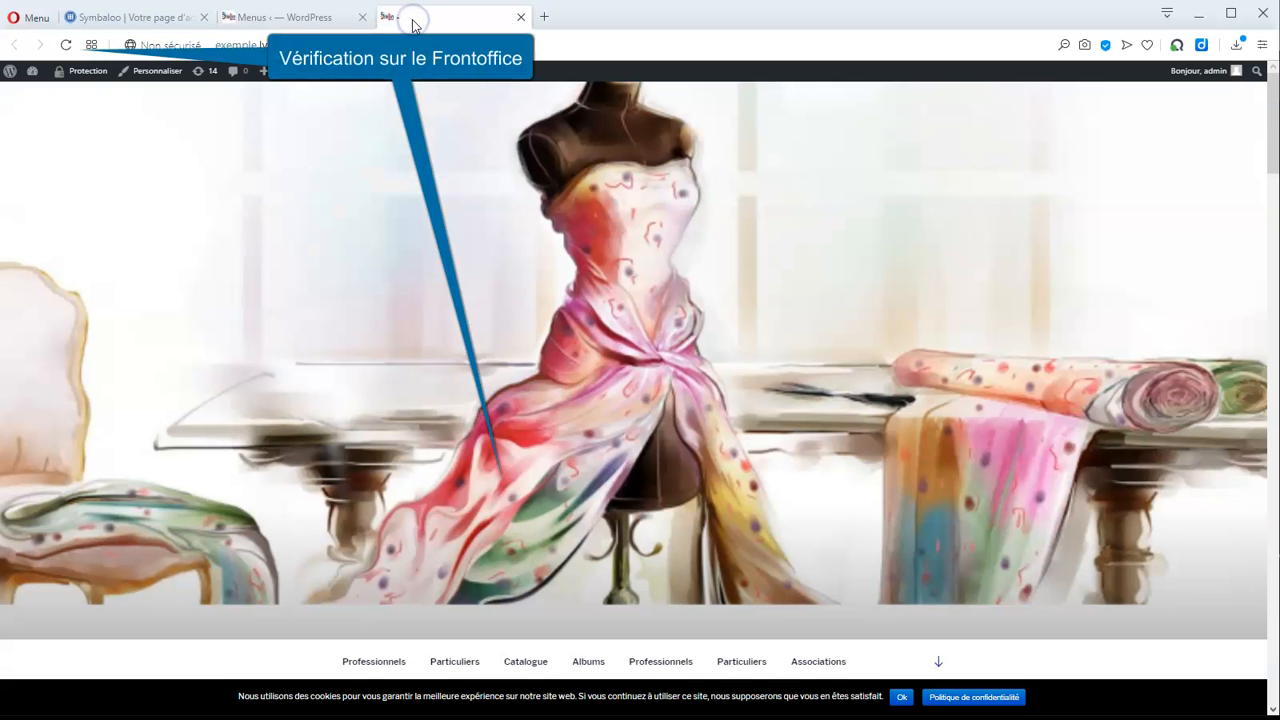
scroll(620, 326, down, 2)
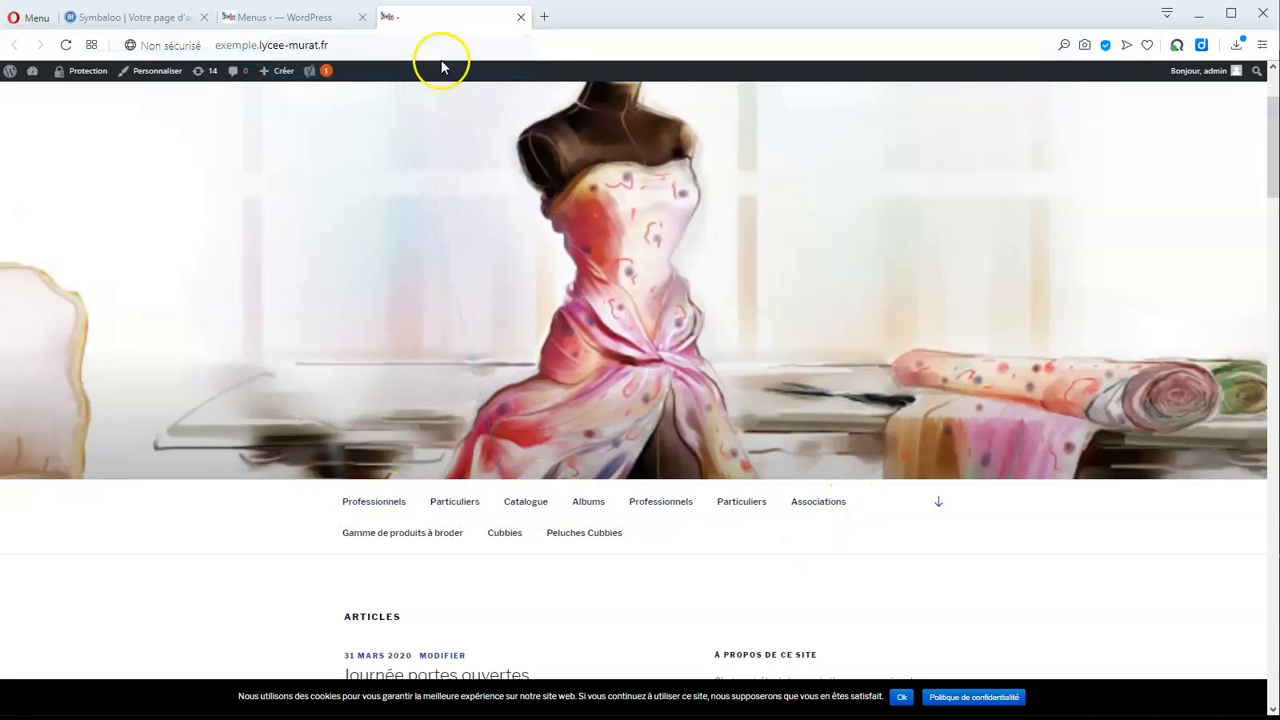
click(318, 14)
Nest Professionnels, Particuliers and Associations under Albums, and Cubbies and Peluches Cubbies under Gamme de produits à broder, saving the menu
scroll(477, 536, down, 1)
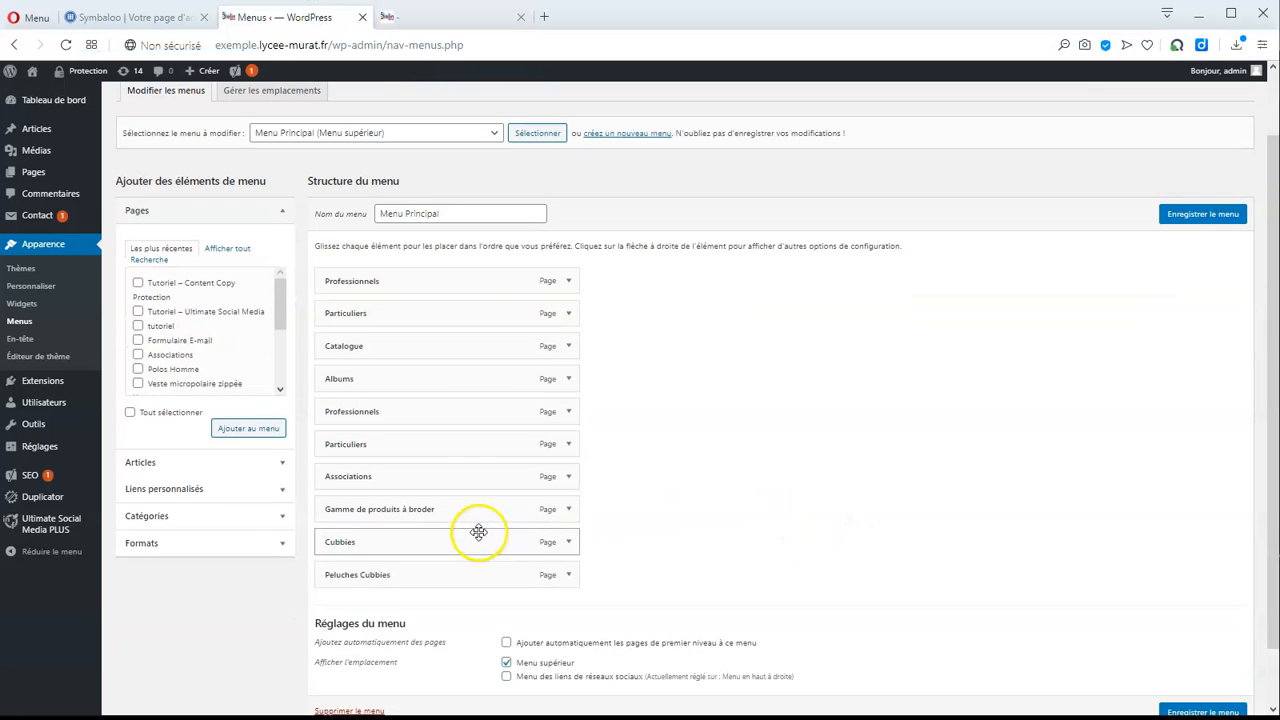
drag(434, 540, 471, 569)
drag(423, 406, 471, 466)
scroll(1135, 517, down, 1)
click(1203, 643)
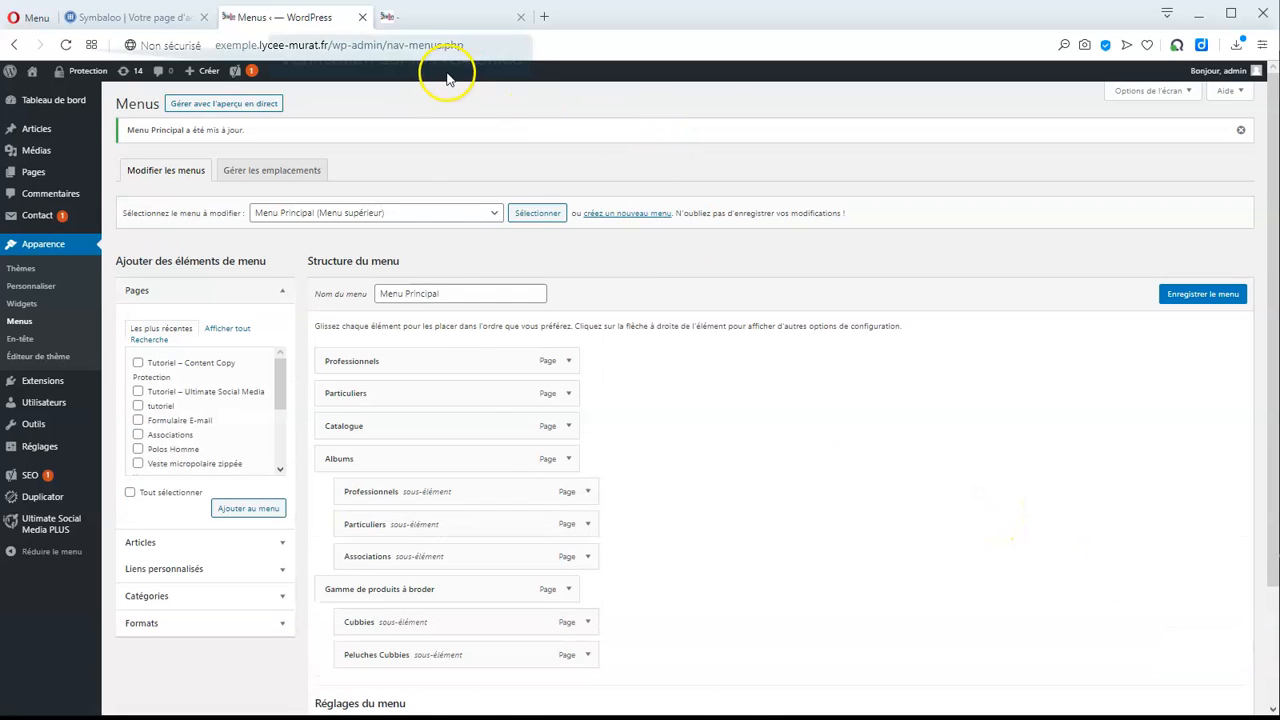
Reload the public site and check the submenus of Albums and Gamme de produits à broder
click(443, 17)
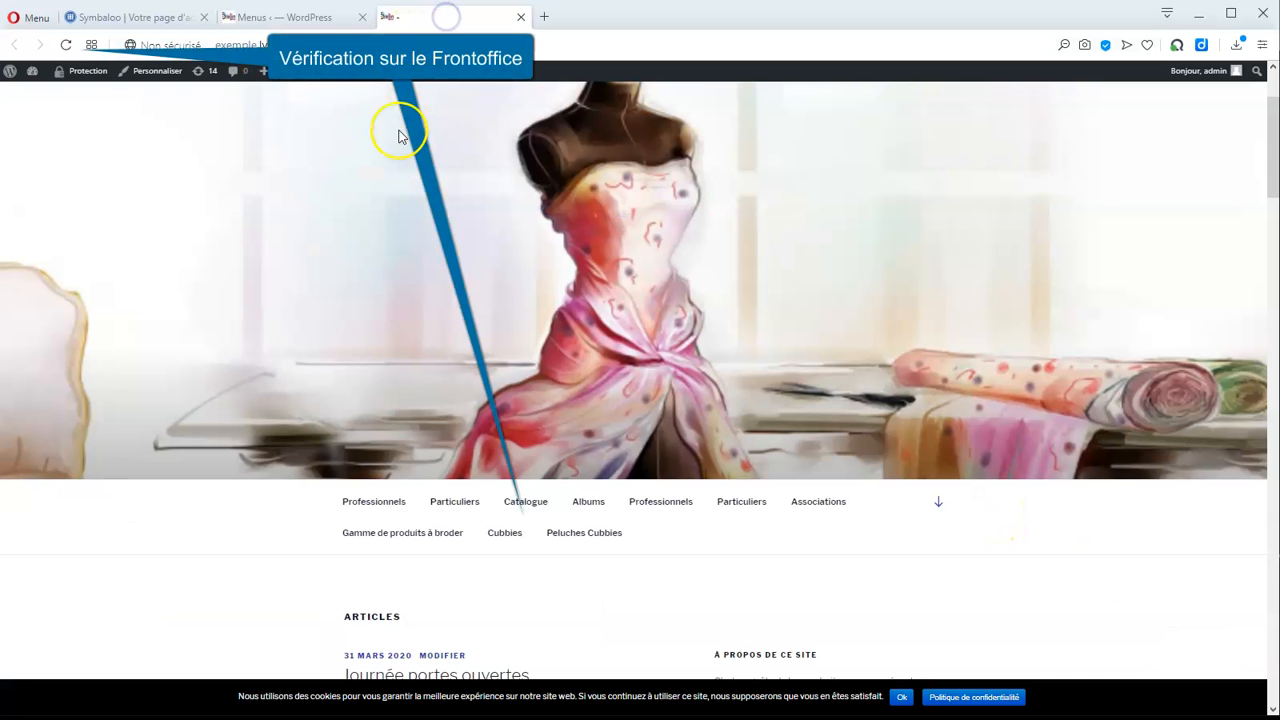
click(66, 45)
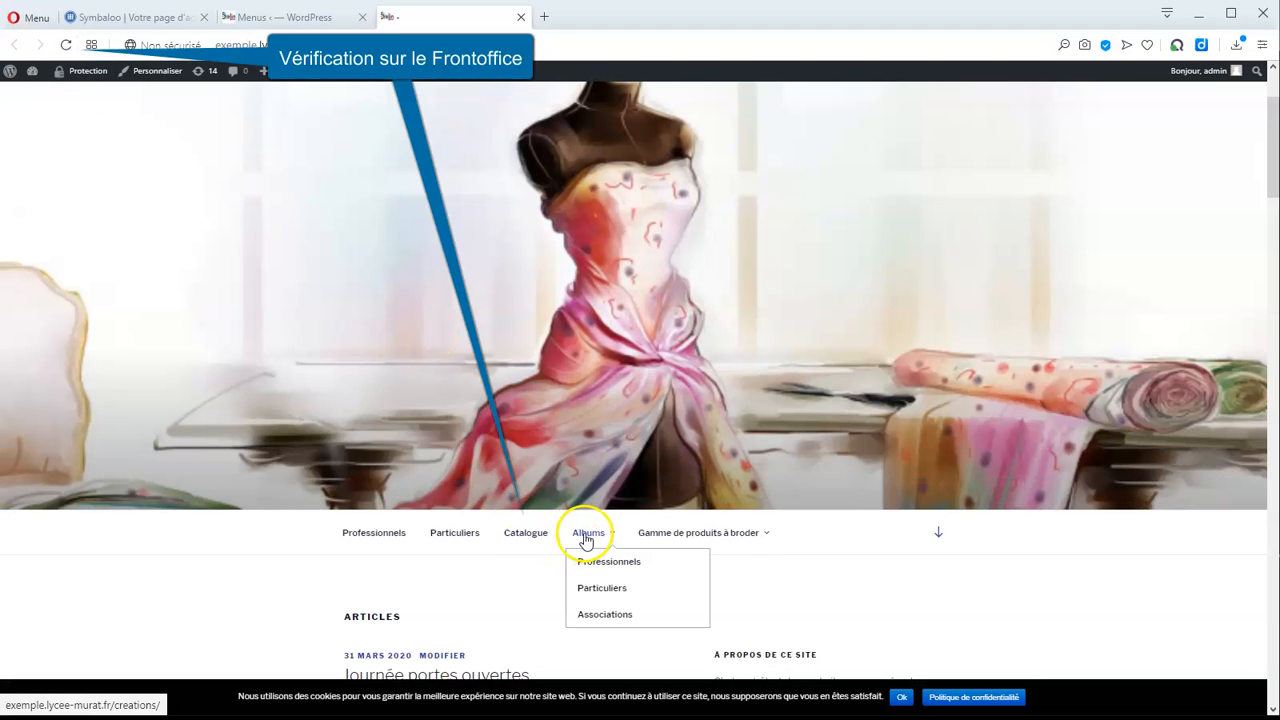
mouse_move(666, 537)
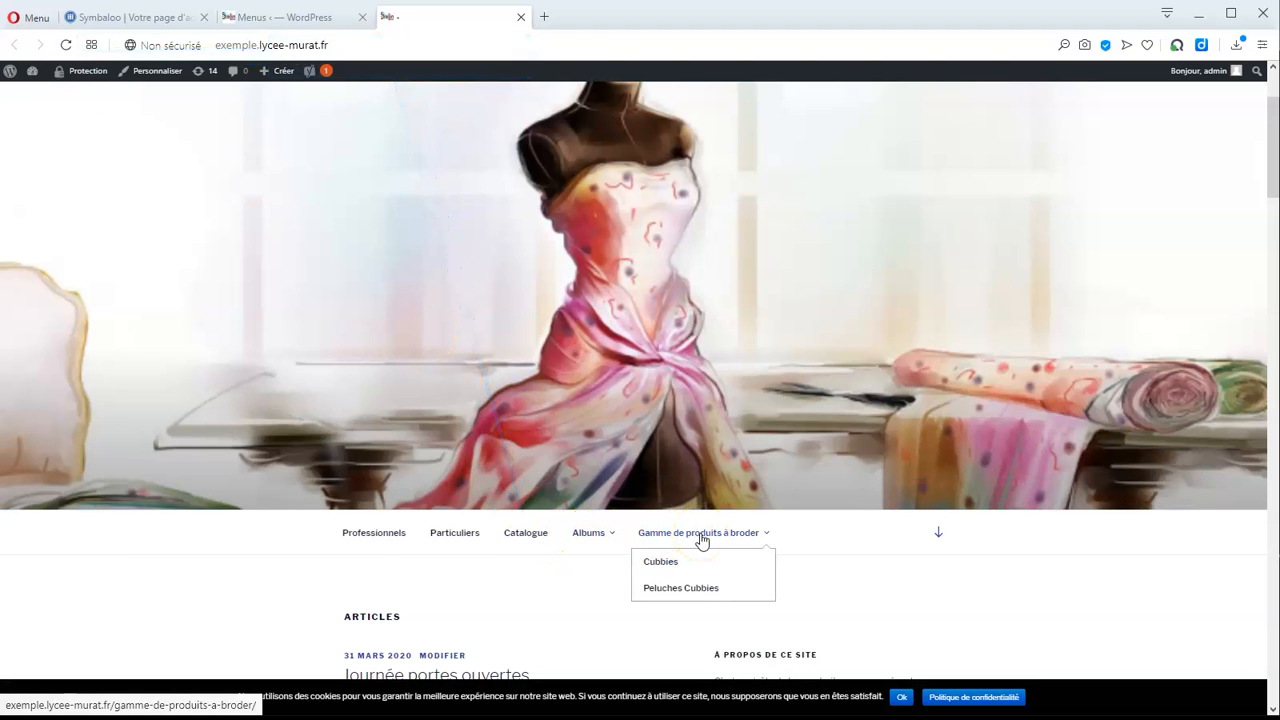
Add a Catégories widget to the end of Colonne latérale du blog, titled "Catégories intéressantes" and shown as a dropdown list, and save it
click(323, 17)
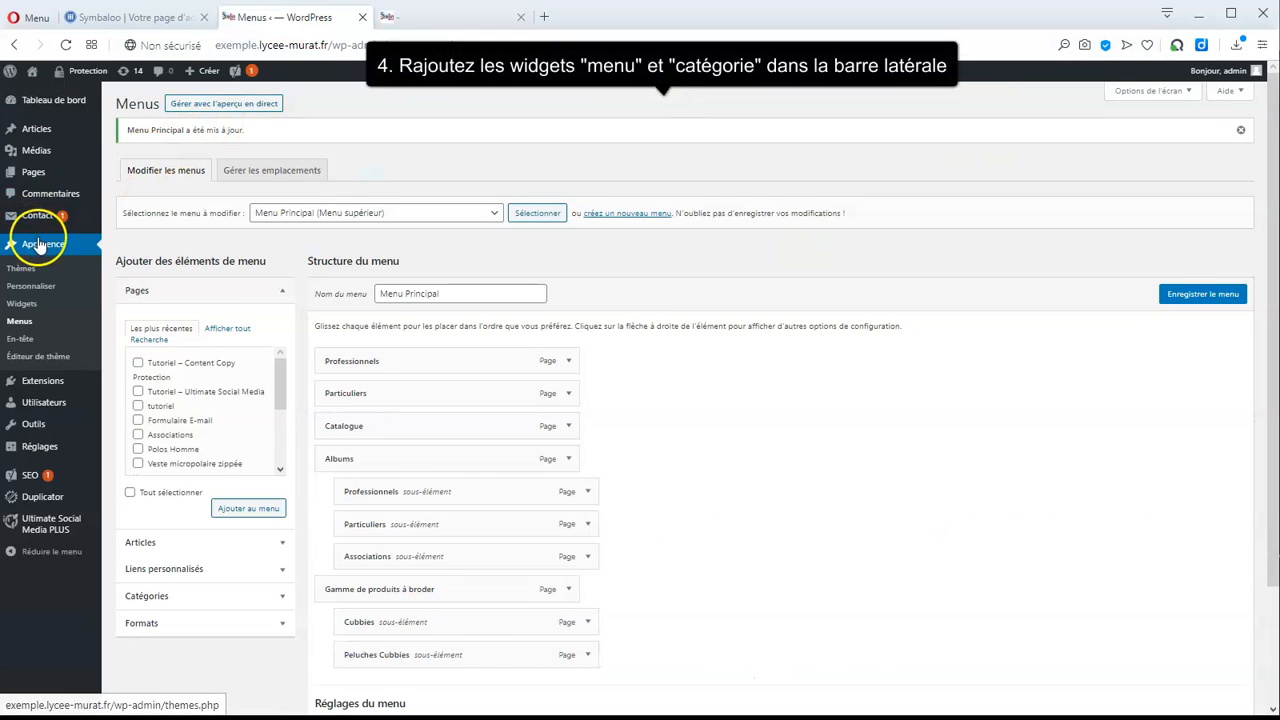
click(29, 305)
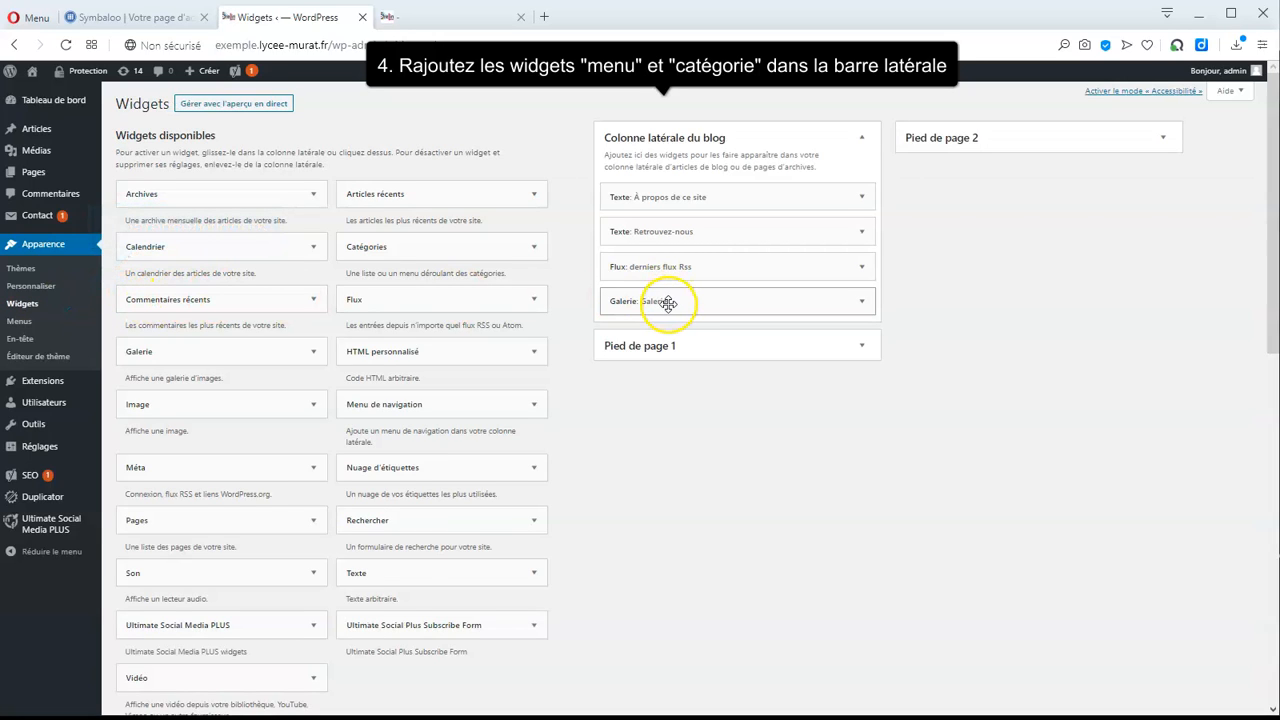
drag(449, 257, 723, 333)
click(691, 388)
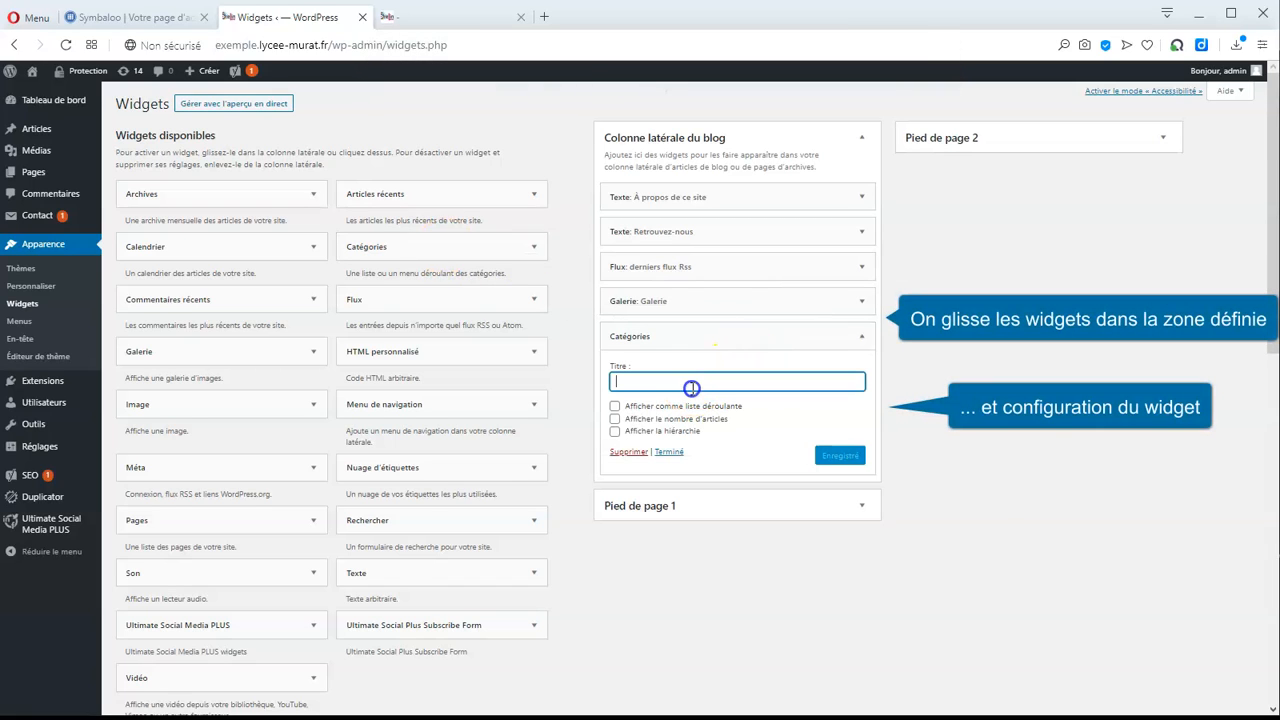
text(Catégories intéressantes)
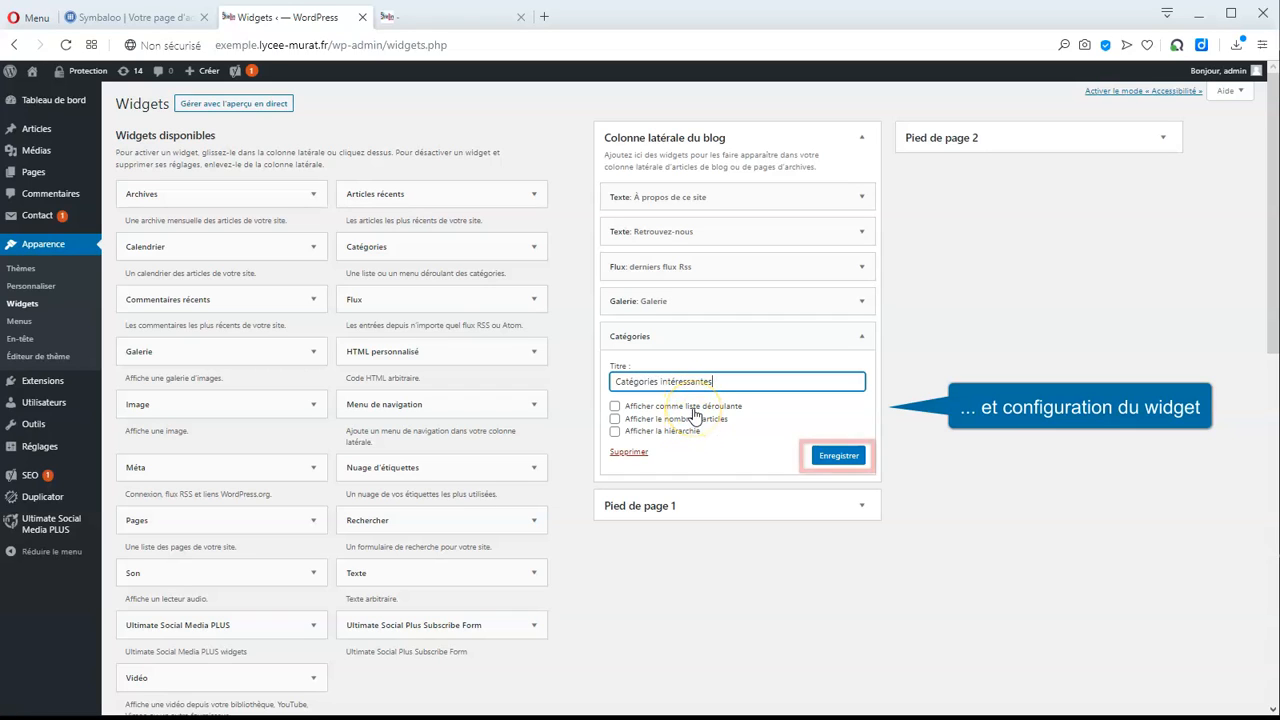
click(712, 407)
click(820, 457)
click(672, 452)
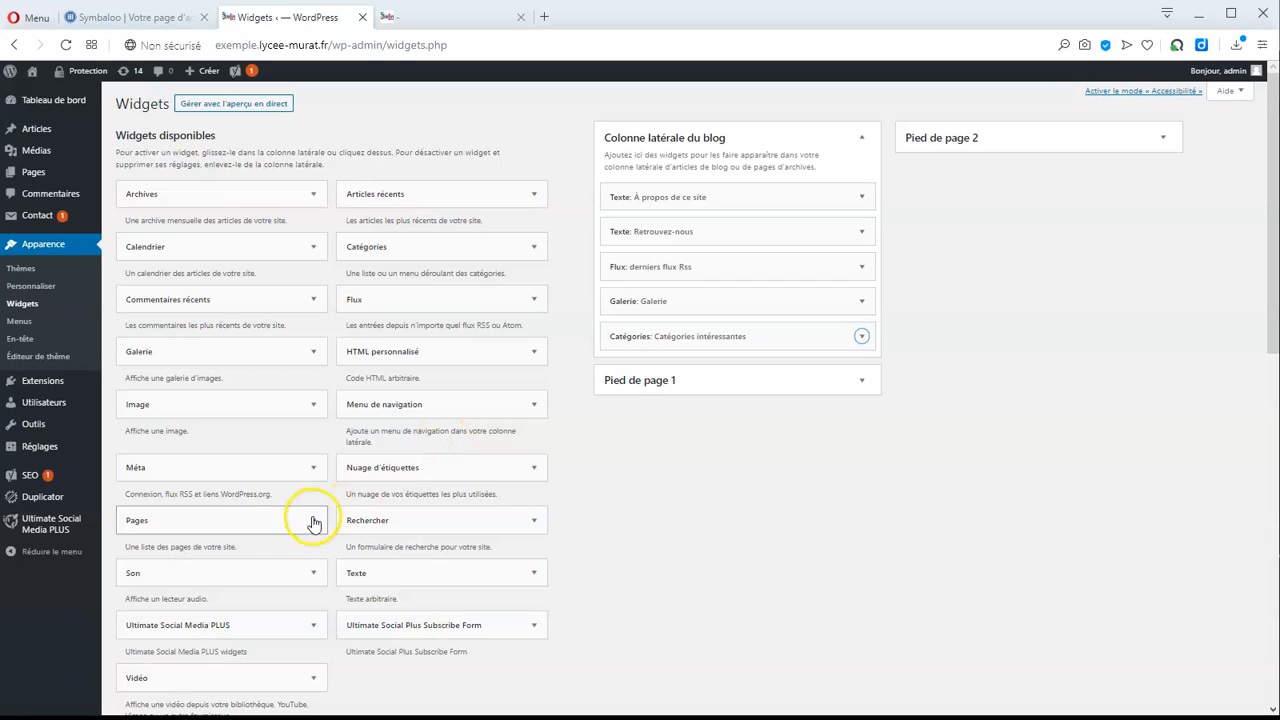
Add a Menu de navigation widget above Catégories in the blog sidebar, titled "Menu du SITE" and using Menu Principal, and save it
drag(381, 402, 714, 336)
click(678, 388)
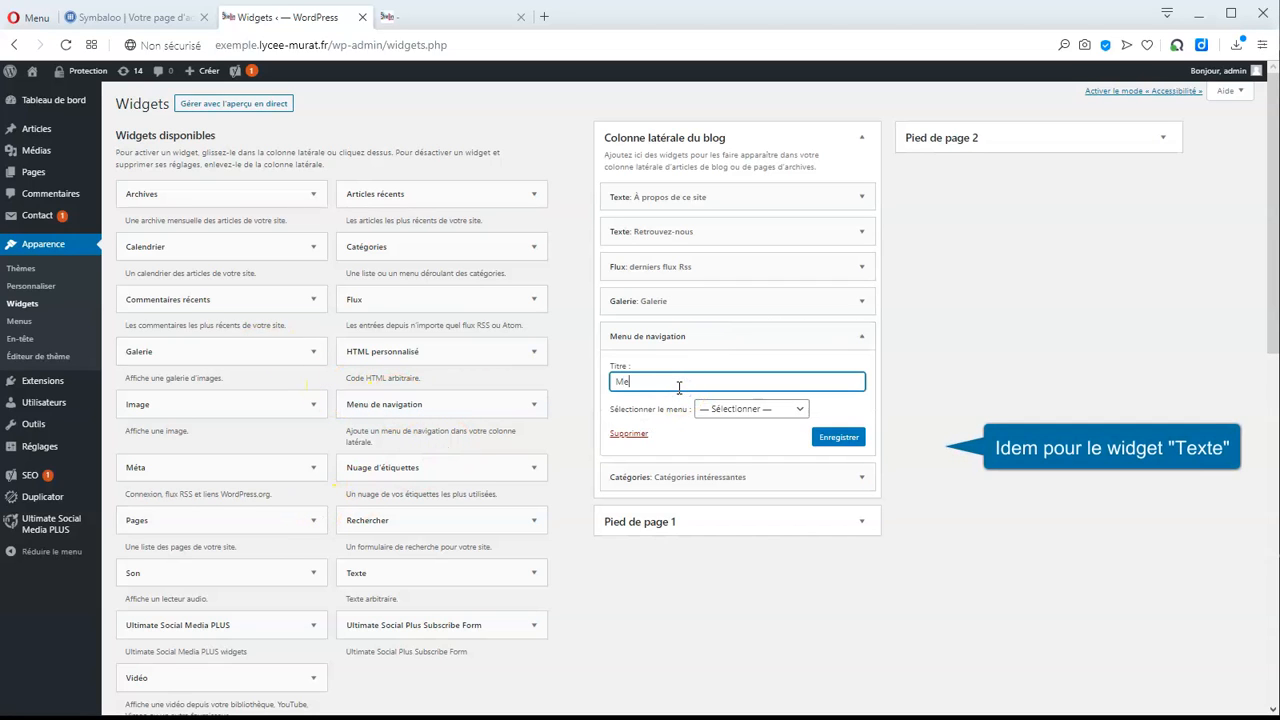
click(738, 410)
click(745, 452)
click(838, 437)
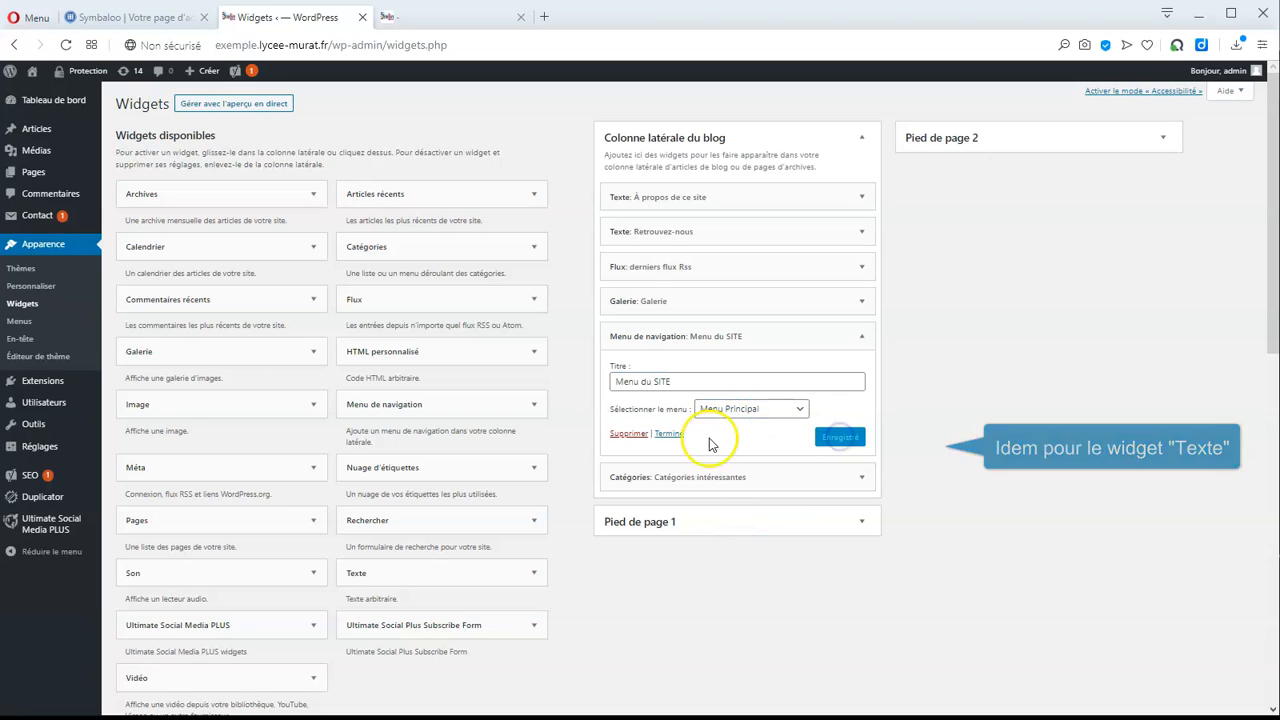
click(677, 434)
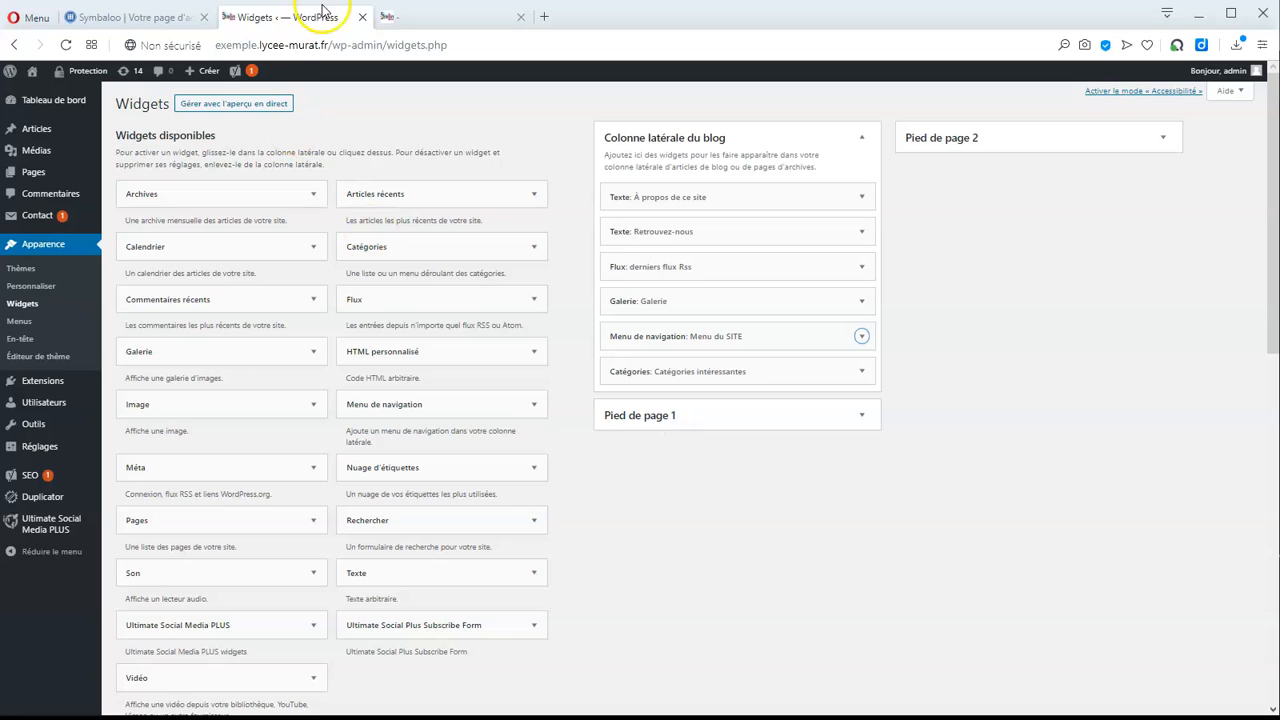
Reload the public site and check the sidebar's Menu du SITE widget and the Catégories intéressantes dropdown list
click(388, 18)
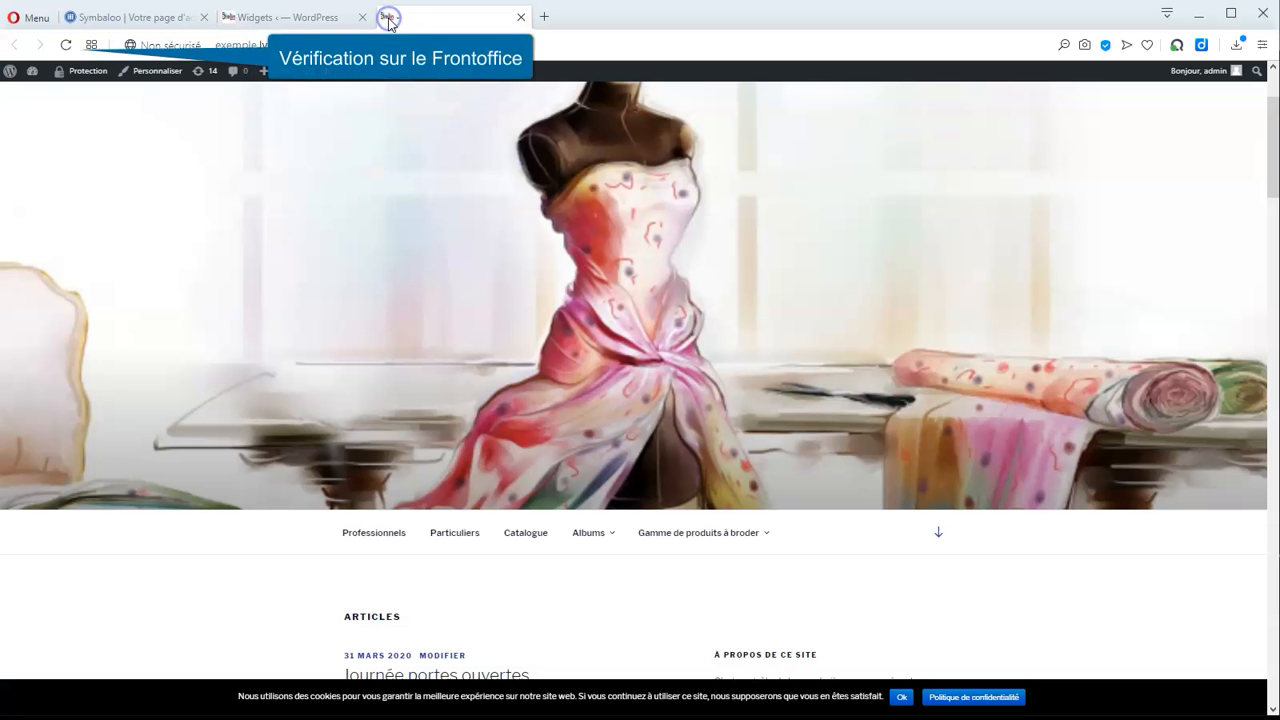
click(67, 48)
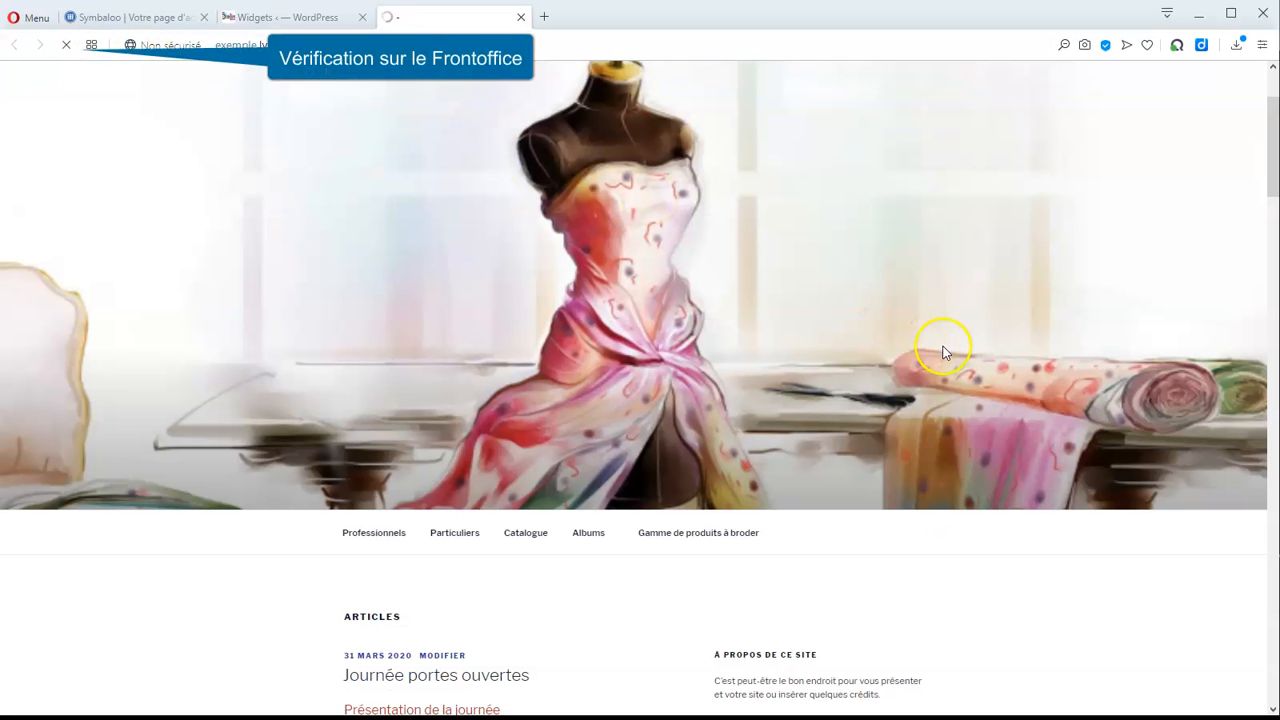
scroll(955, 395, down, 2)
scroll(955, 395, down, 2)
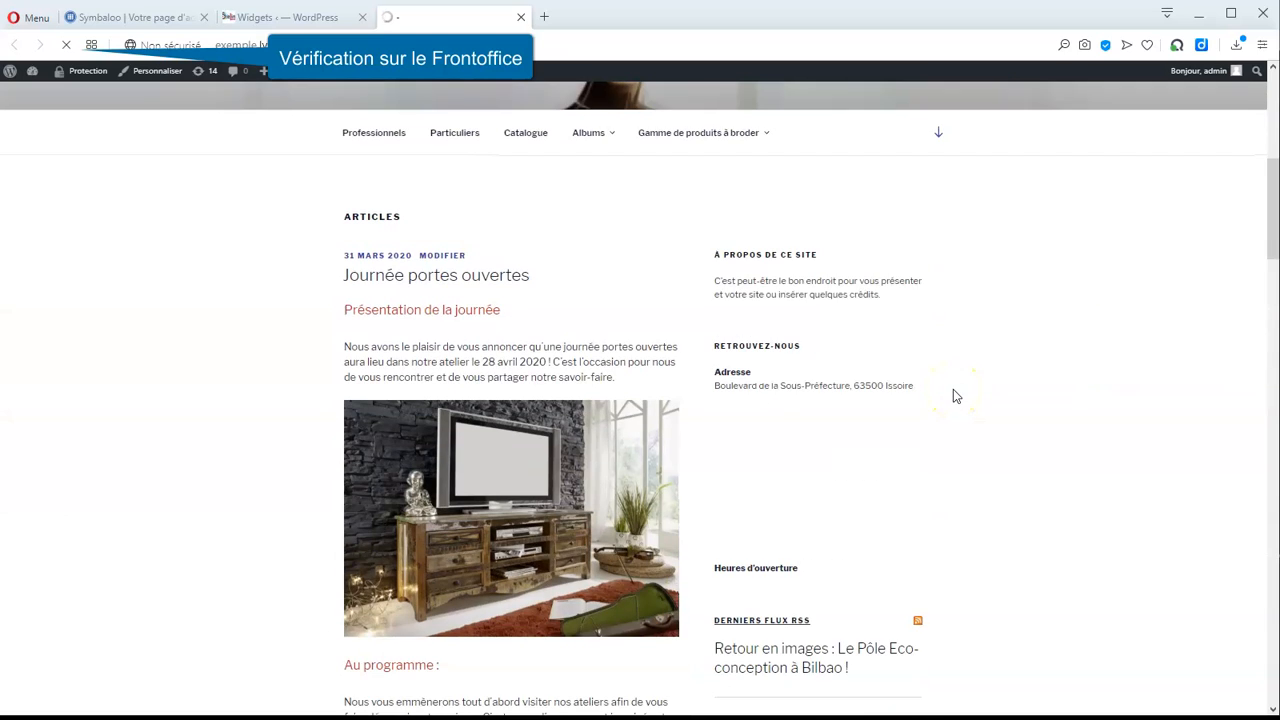
scroll(953, 395, down, 8)
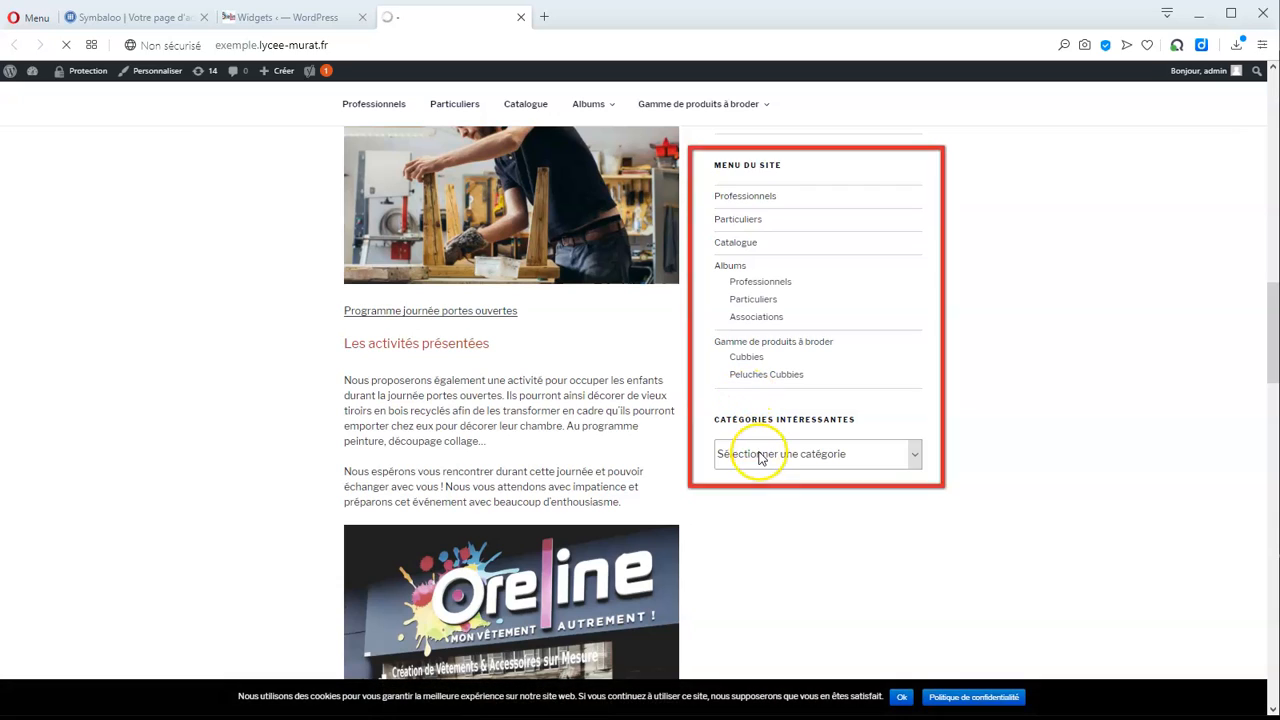
click(914, 467)
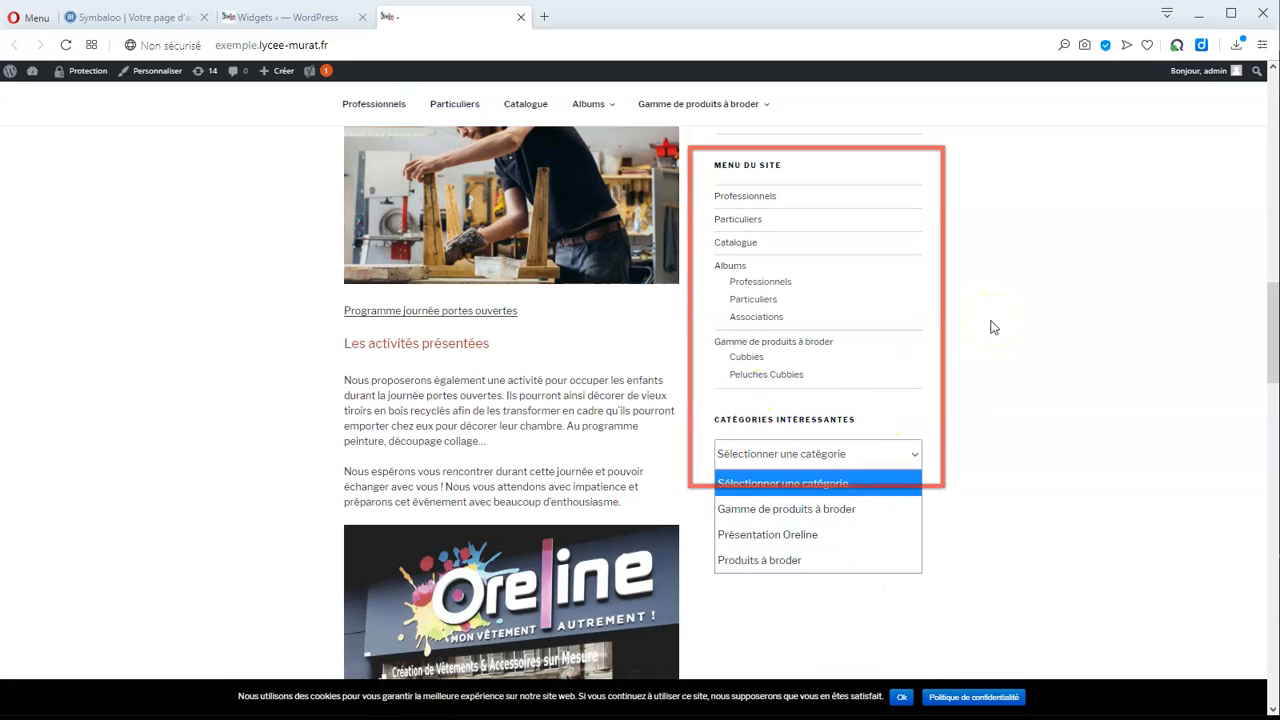
Return to the site administration and open the Accueil page for editing
click(305, 22)
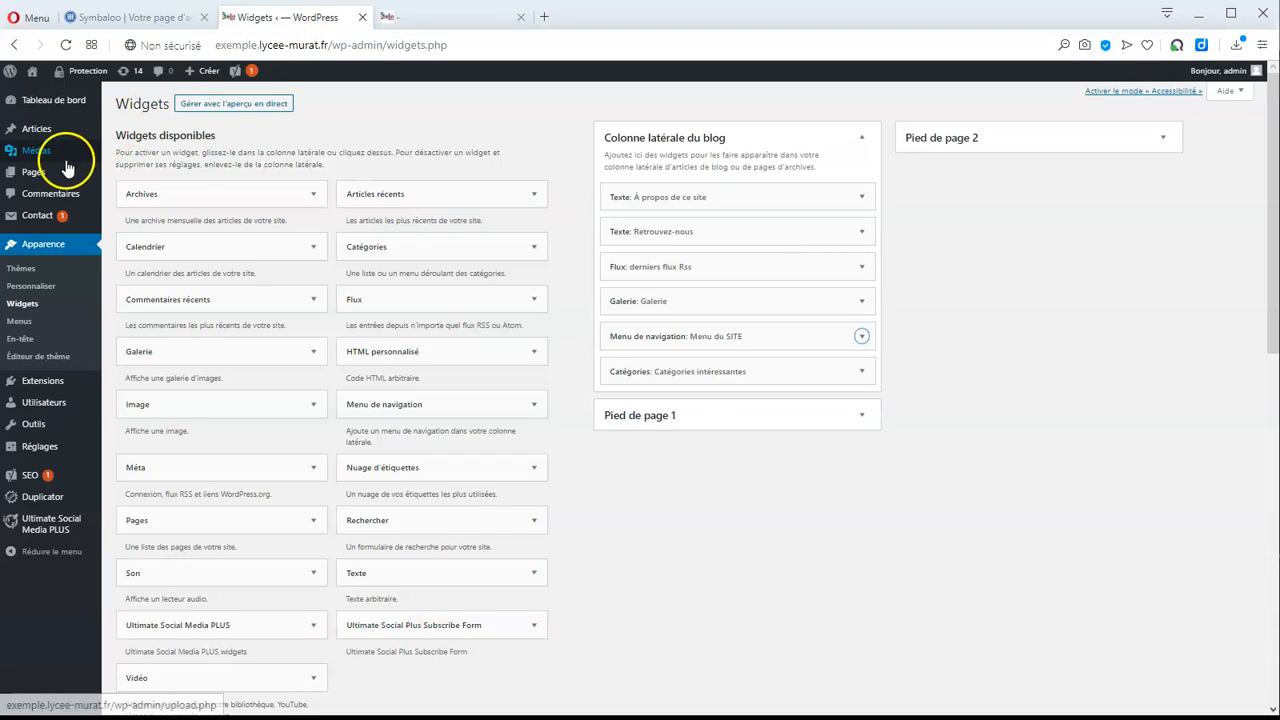
mouse_move(63, 168)
click(145, 174)
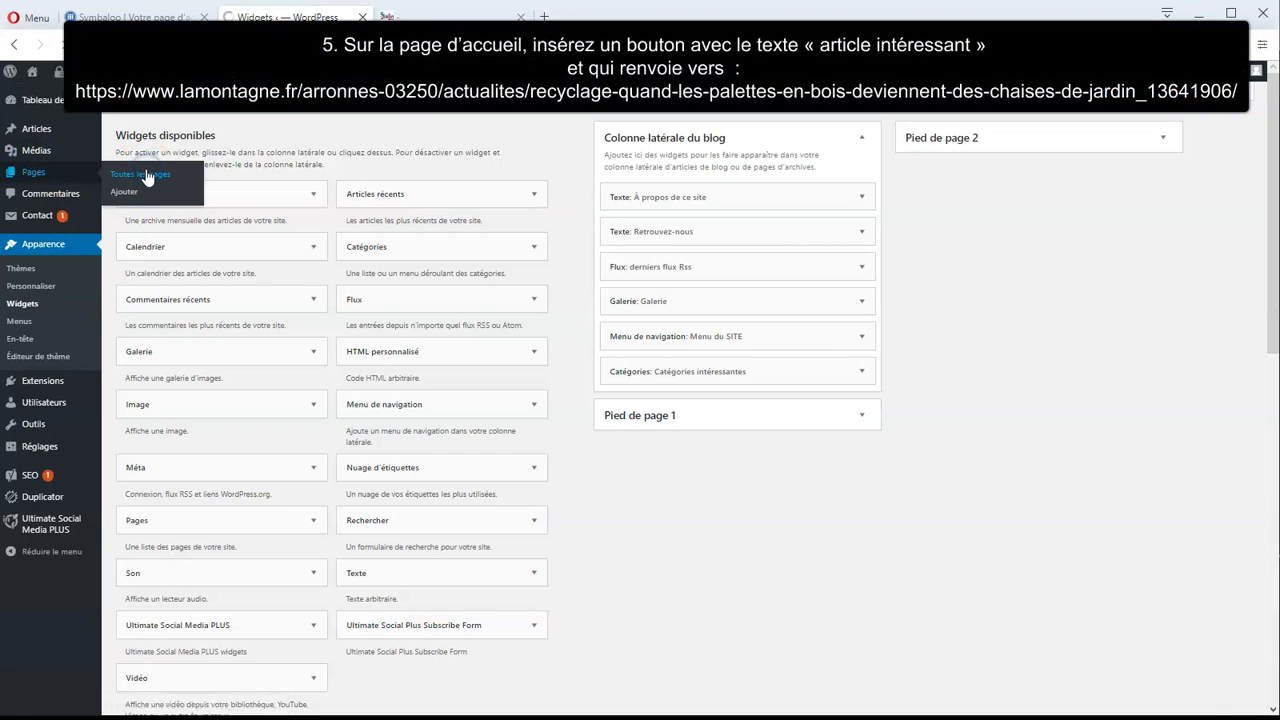
click(157, 200)
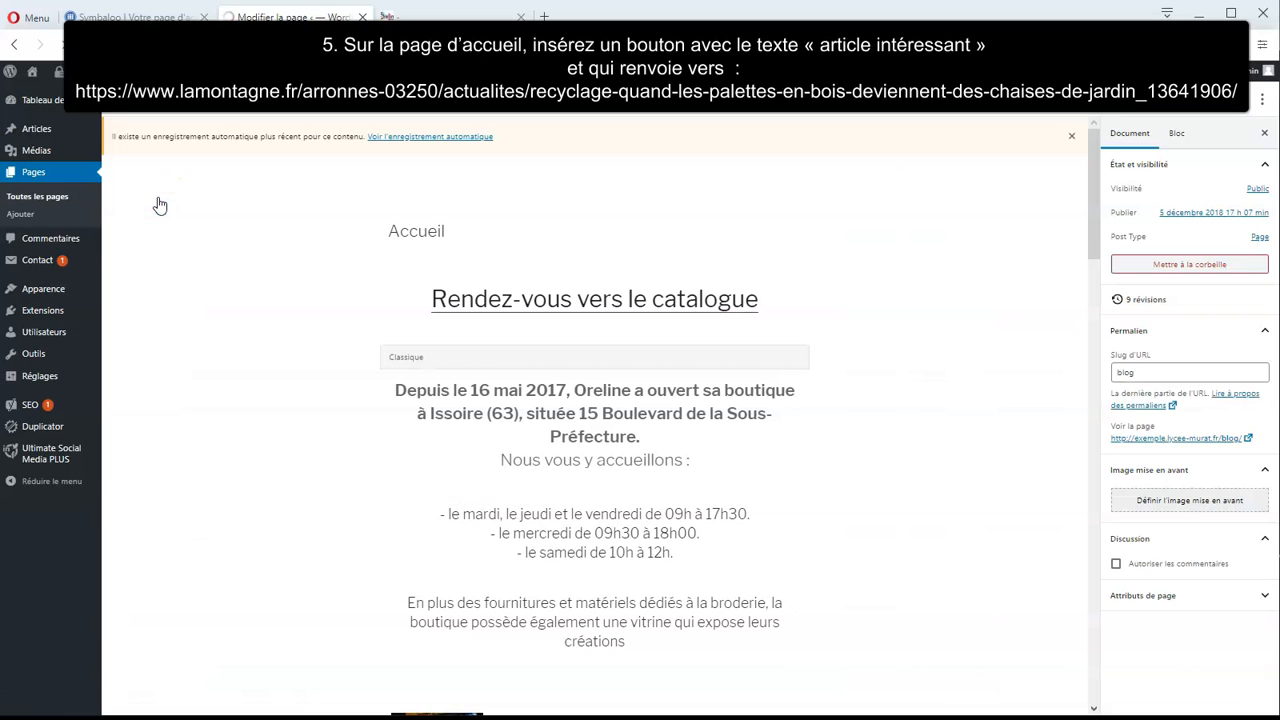
Insert a Bouton block between the "Rendez-vous vers le catalogue" paragraph and the Classique block
click(594, 345)
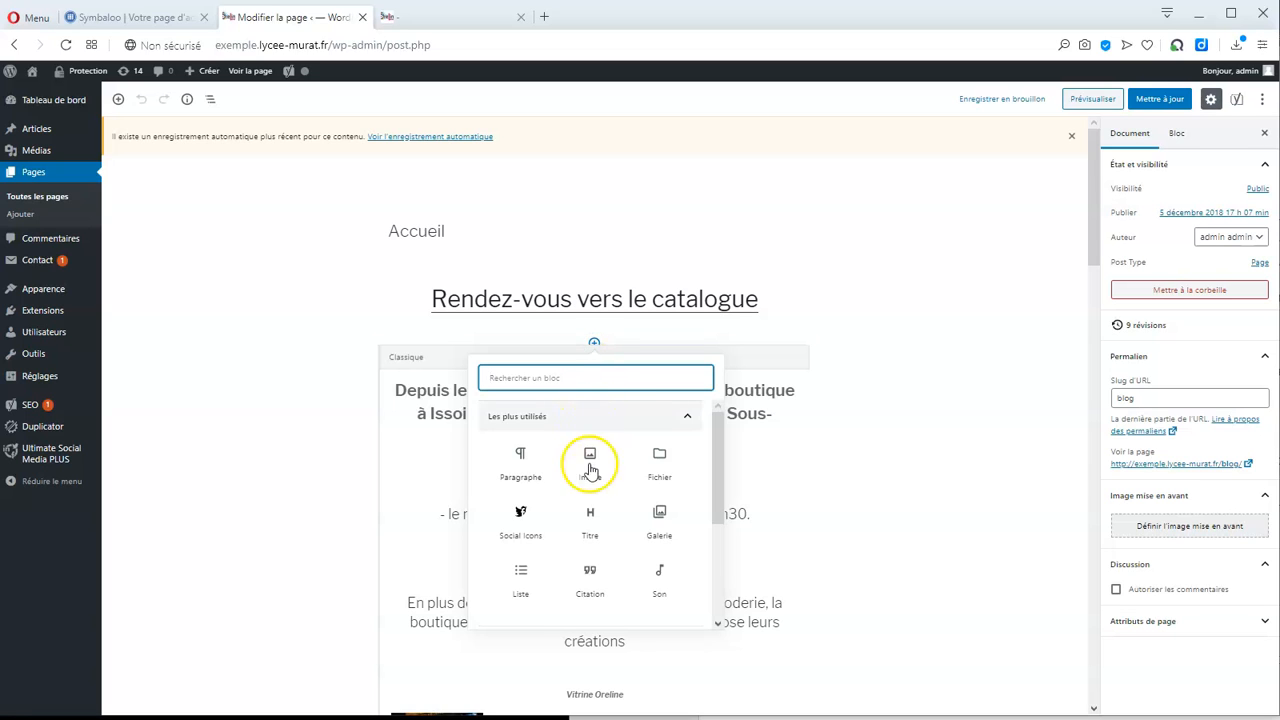
drag(718, 482, 714, 571)
click(688, 470)
drag(720, 491, 706, 572)
click(688, 489)
click(673, 513)
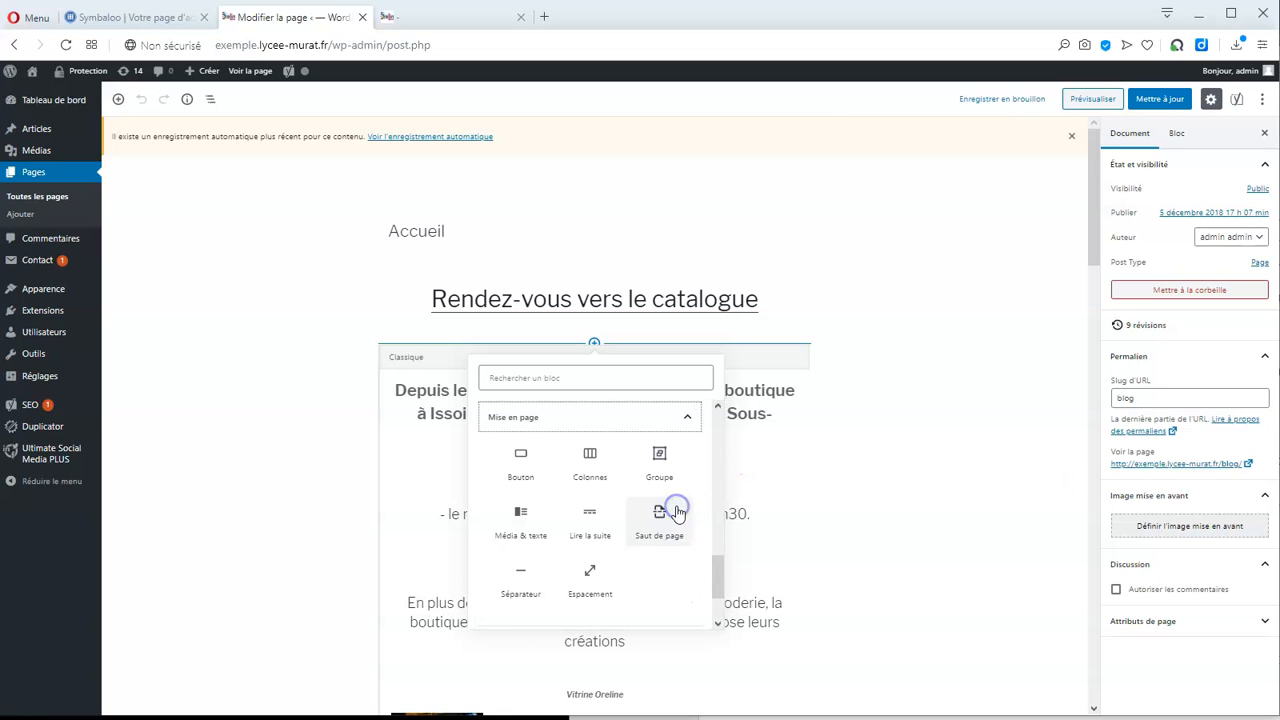
click(533, 478)
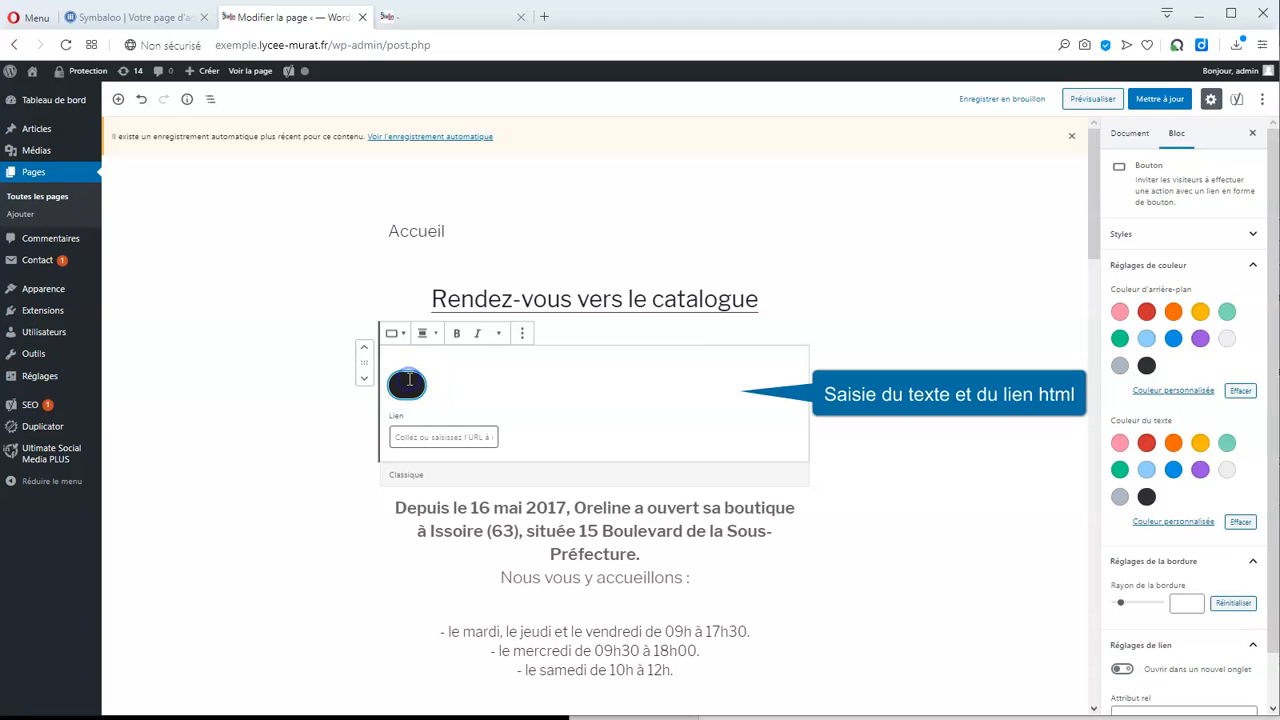
text(Article intéress)
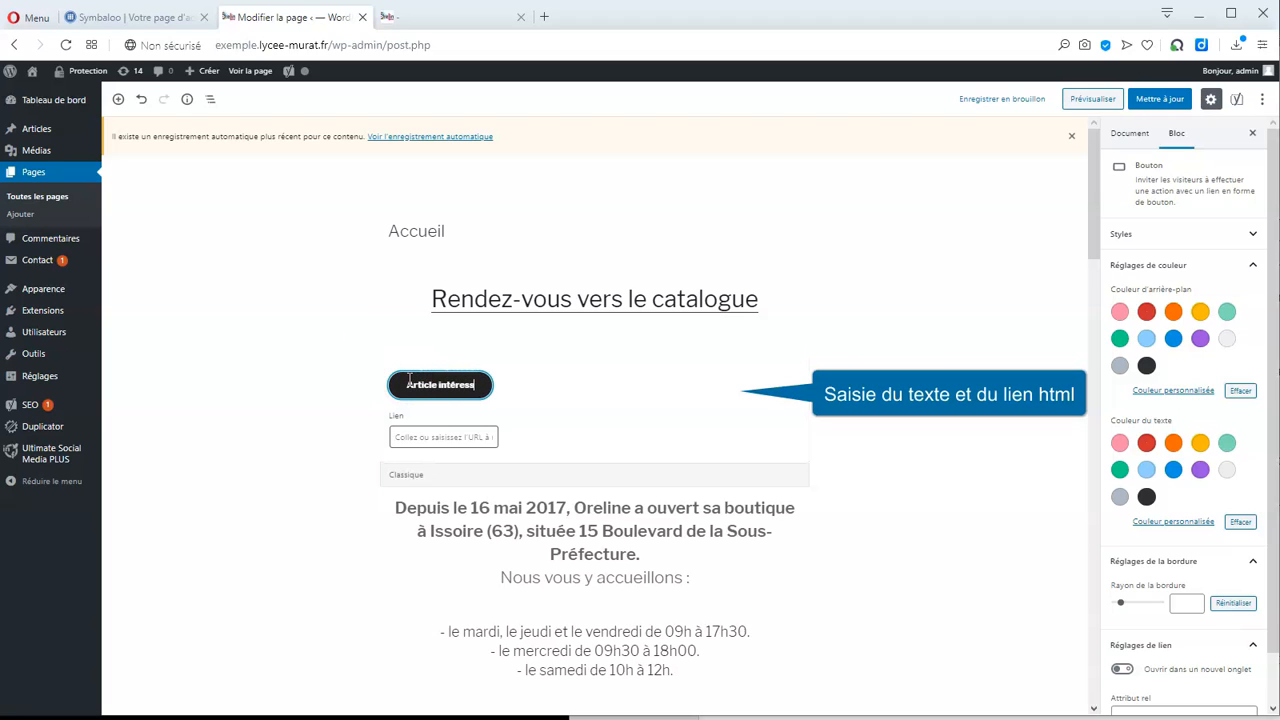
text(ant à lire)
click(416, 438)
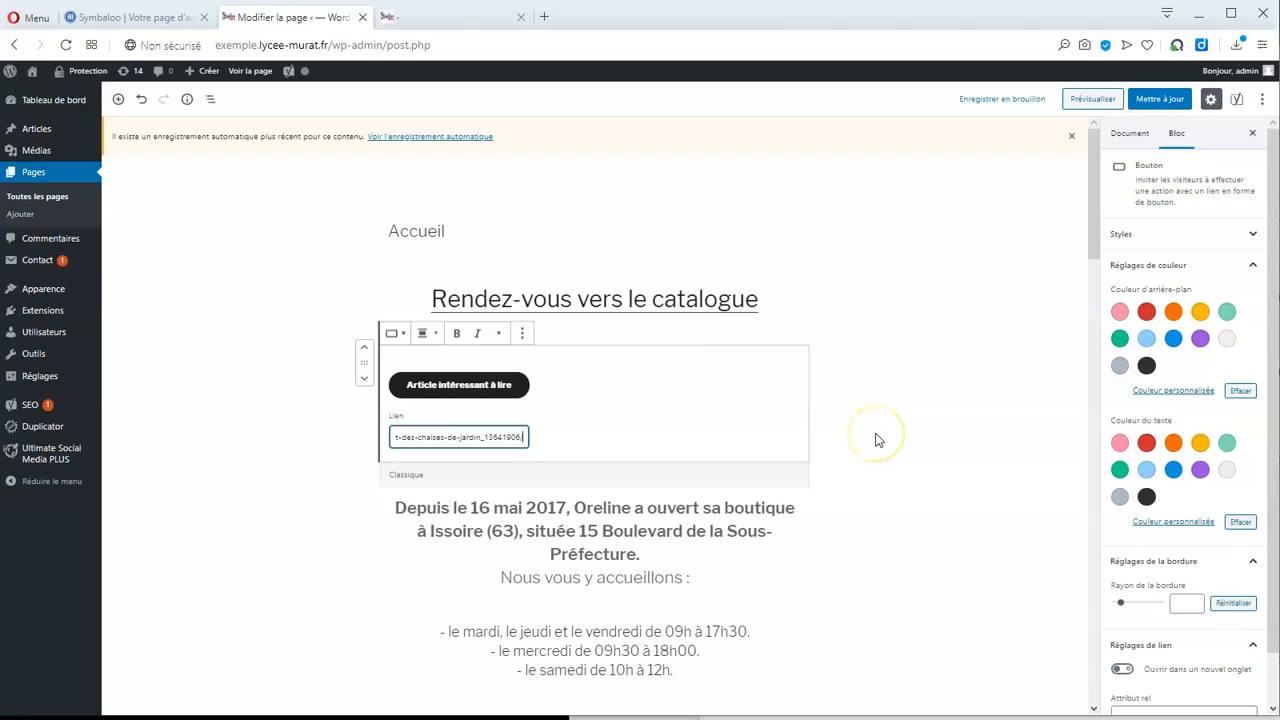
Centre the "Article intéressant à lire" button and update the page
click(457, 385)
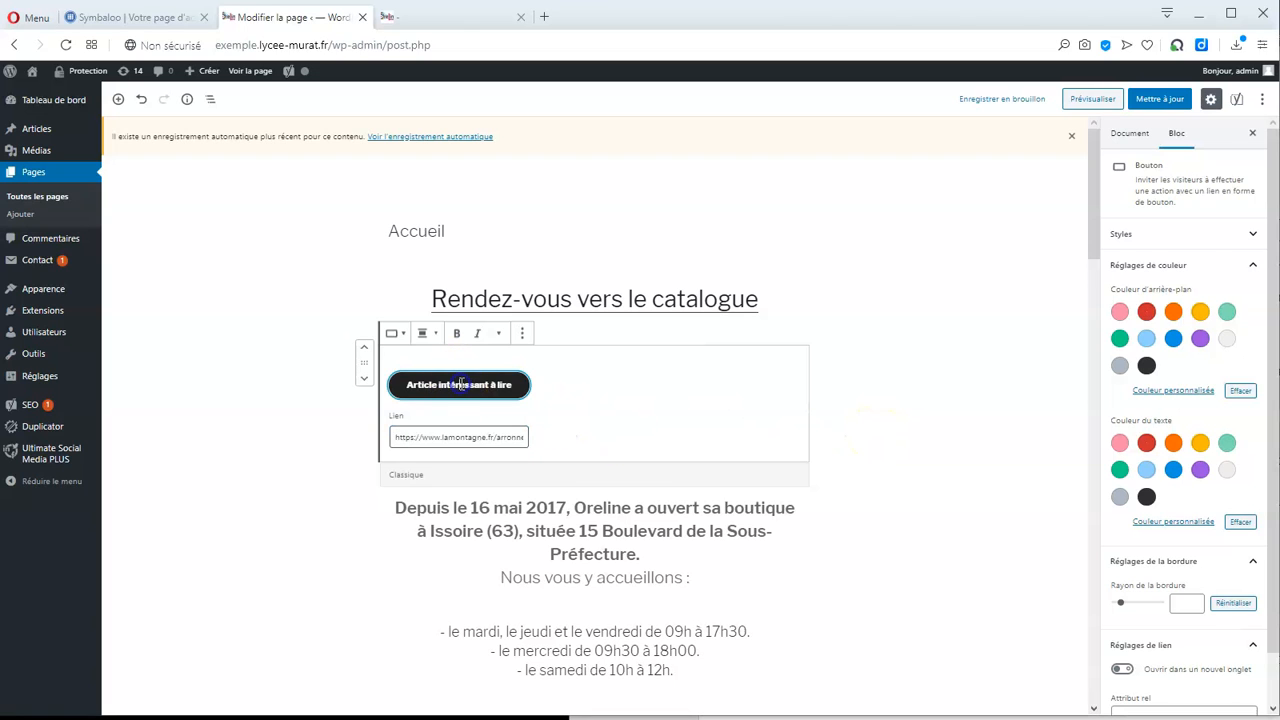
click(424, 334)
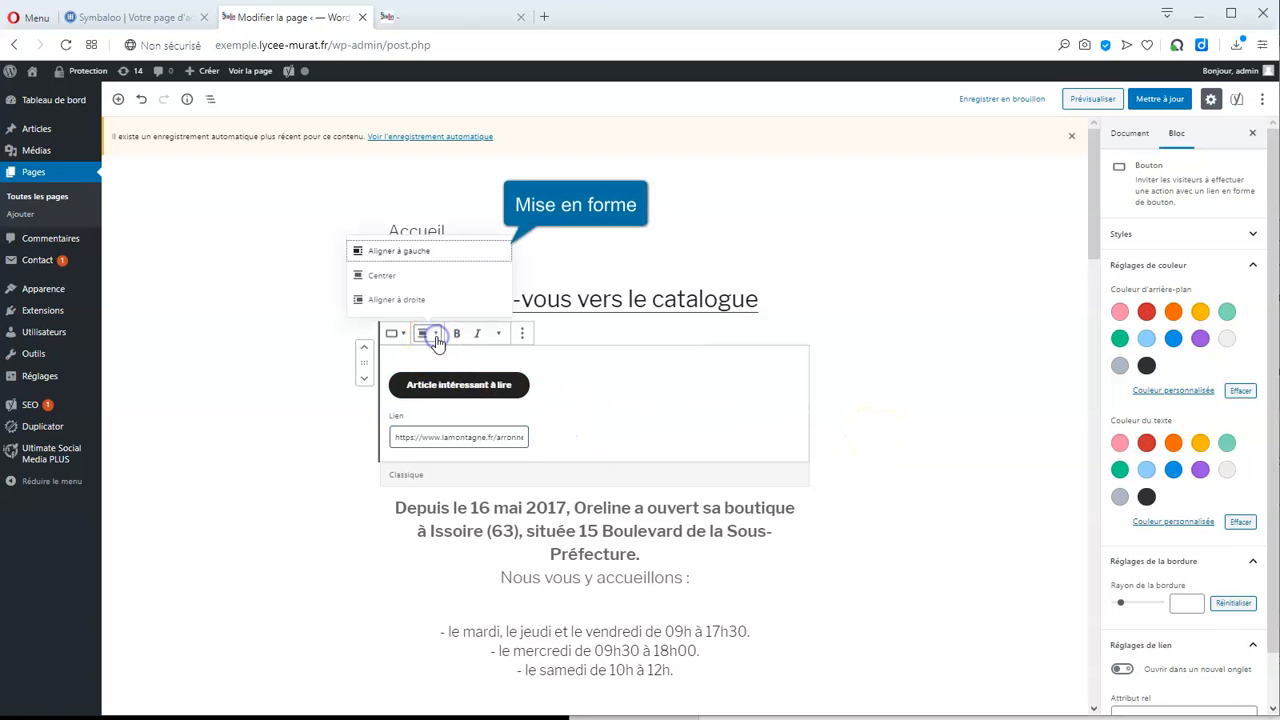
click(402, 277)
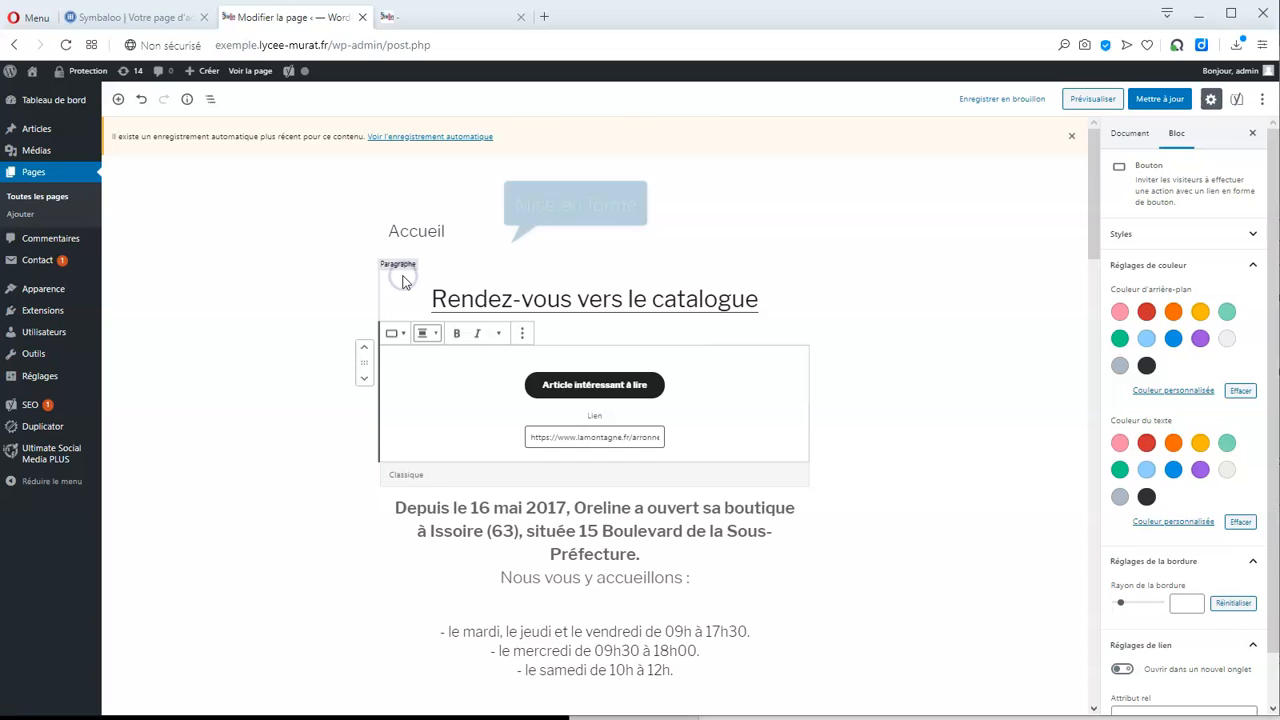
click(1160, 100)
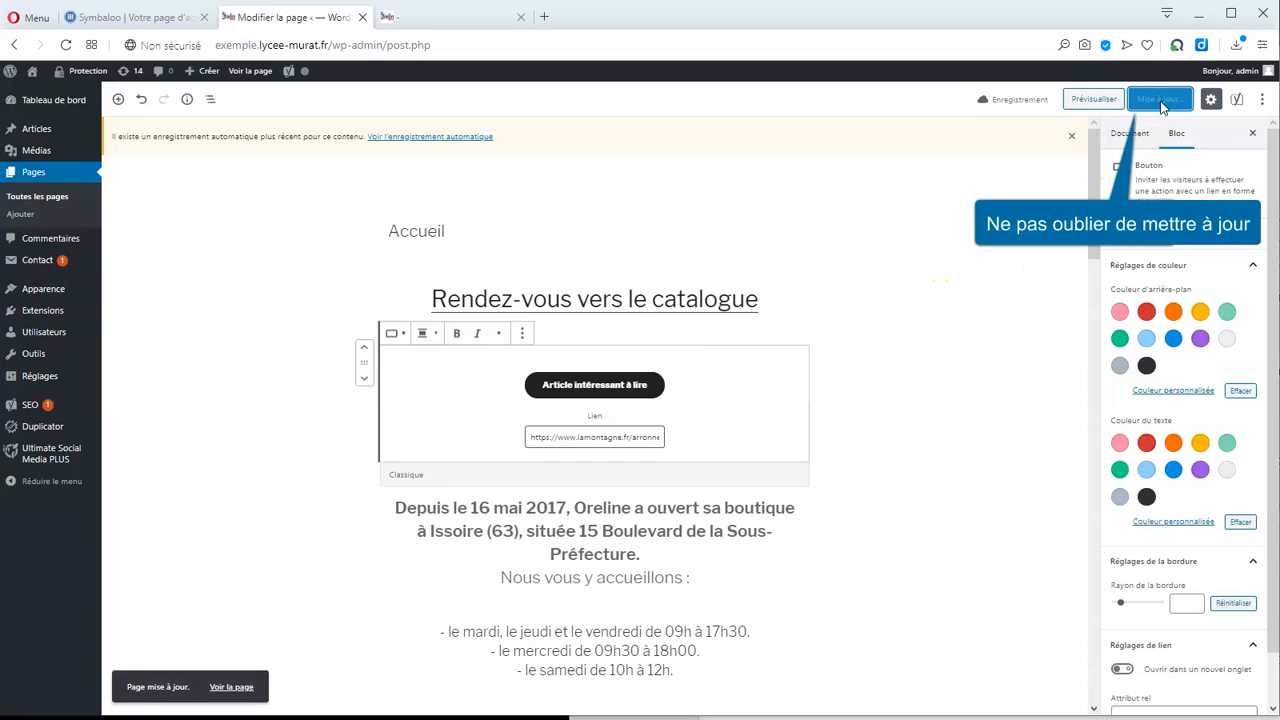
Preview the Accueil page and follow the "Article intéressant à lire" button to check its link
click(1090, 98)
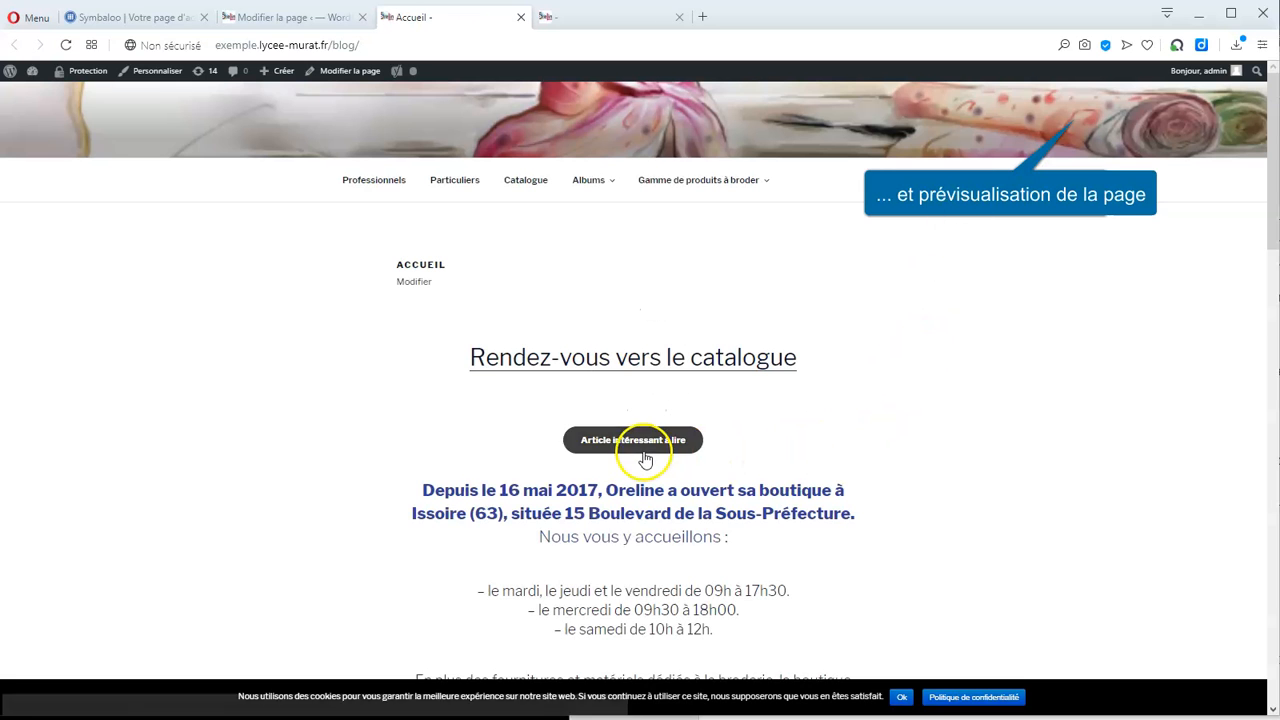
click(611, 446)
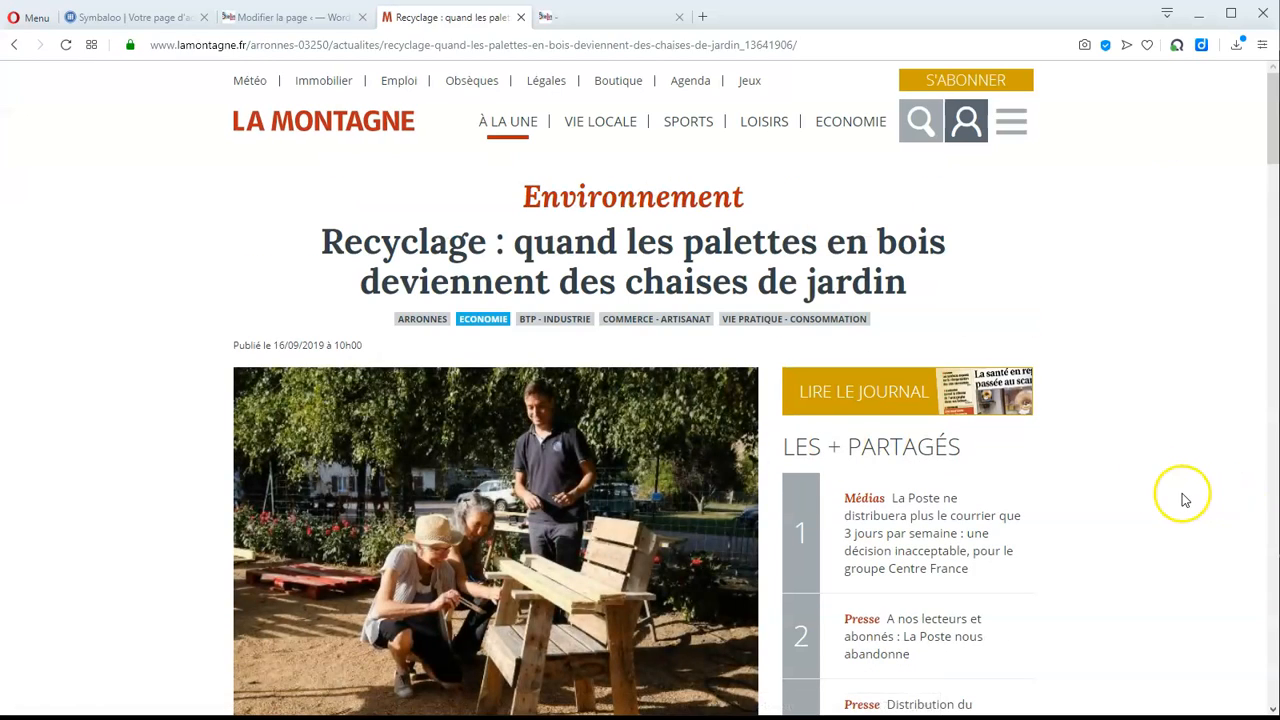
scroll(1183, 504, down, 3)
scroll(1183, 504, up, 3)
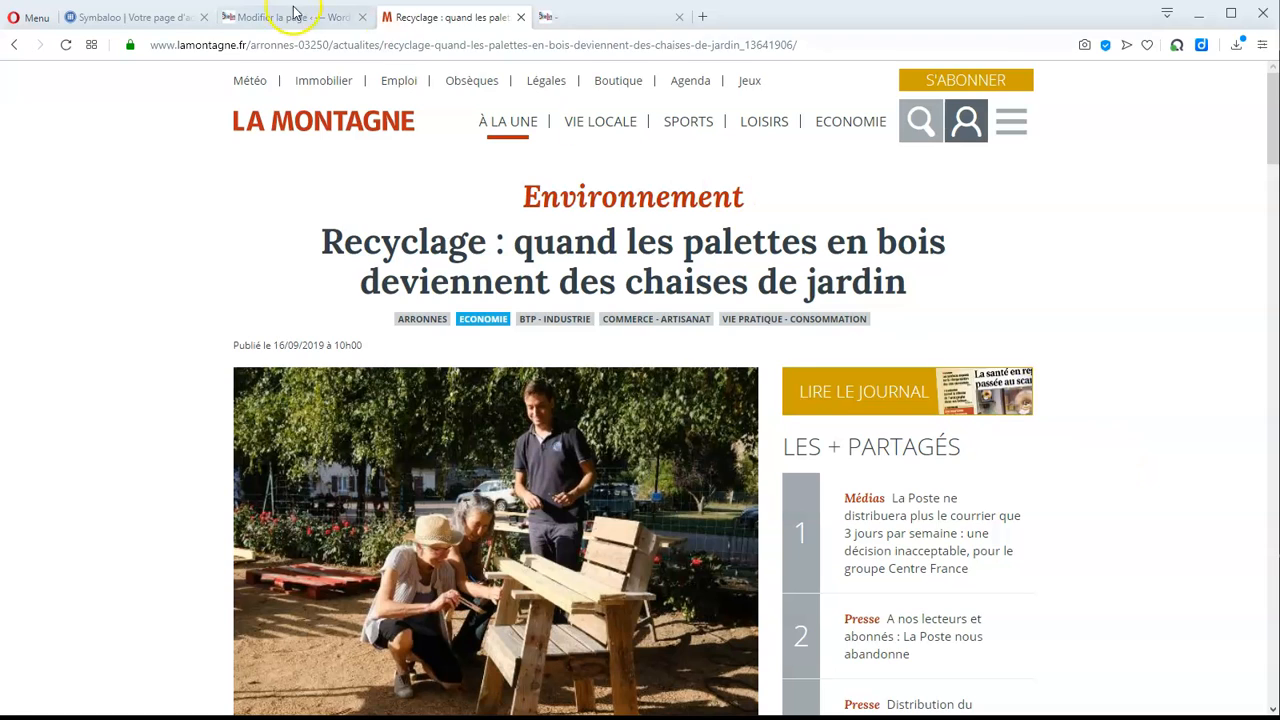
Return to the site administration and create a new article titled "Galerie d'image"
click(290, 18)
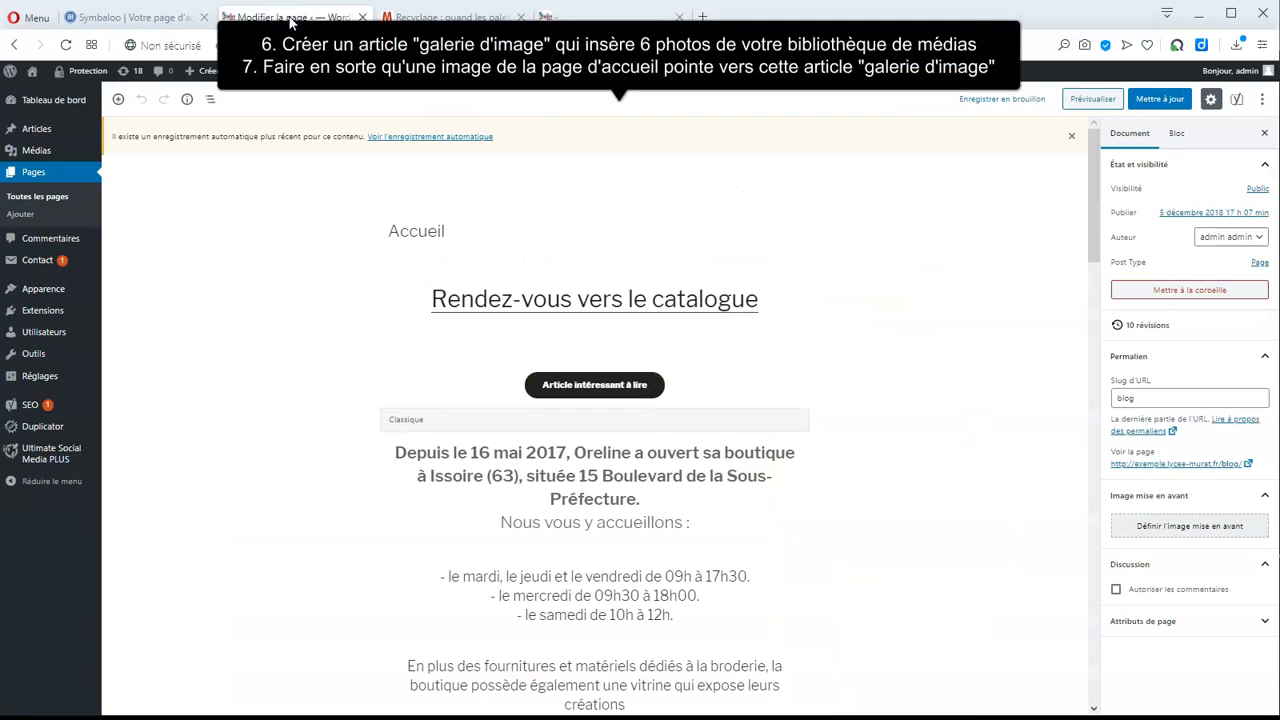
mouse_move(40, 129)
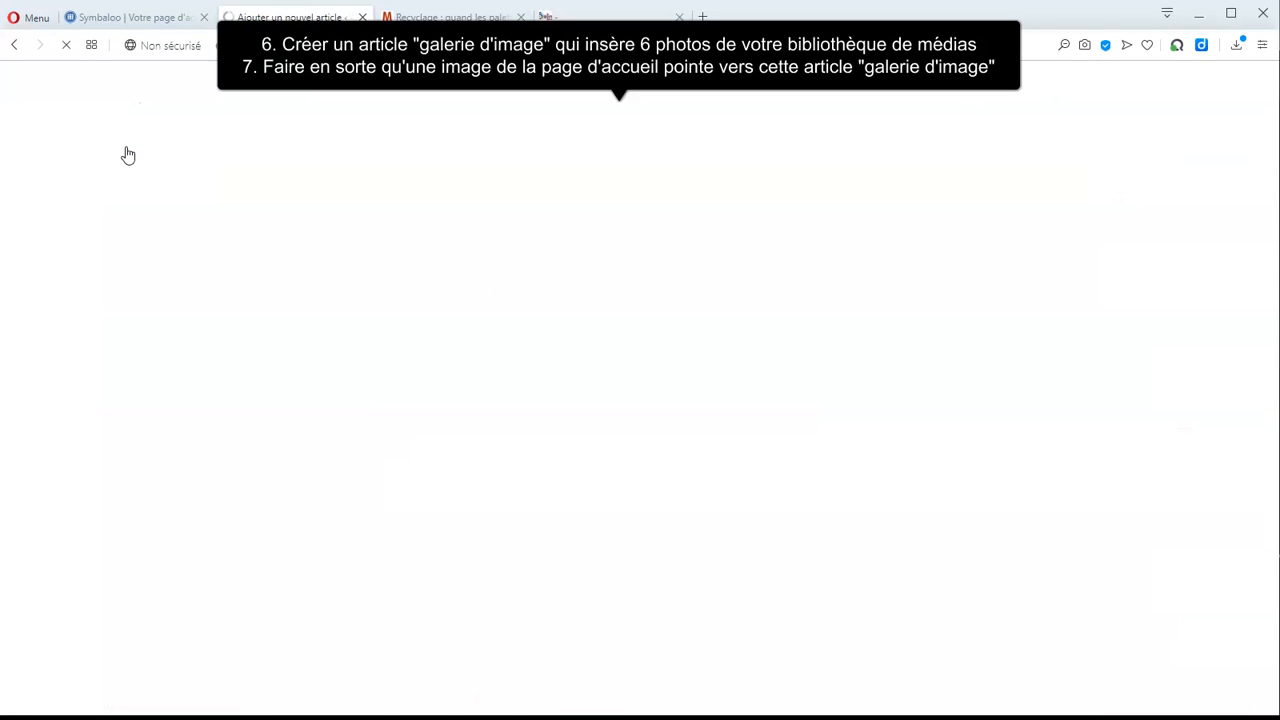
click(437, 189)
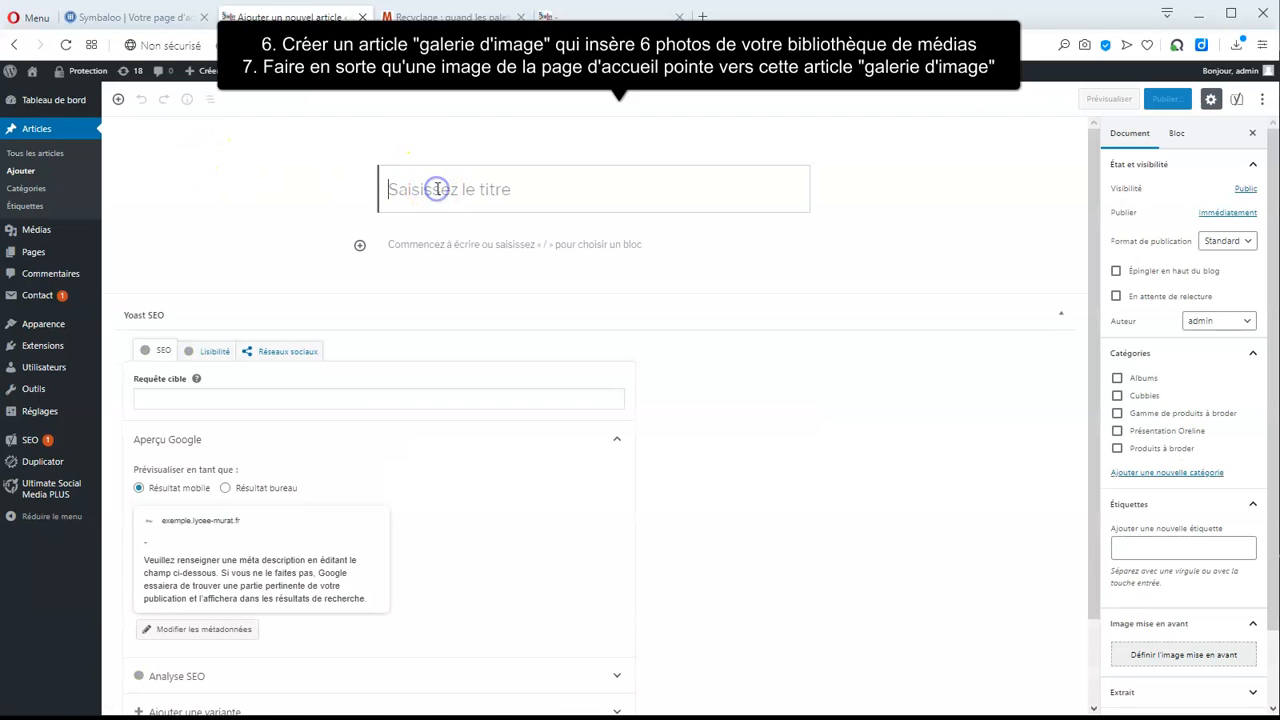
text(Galerie d'image)
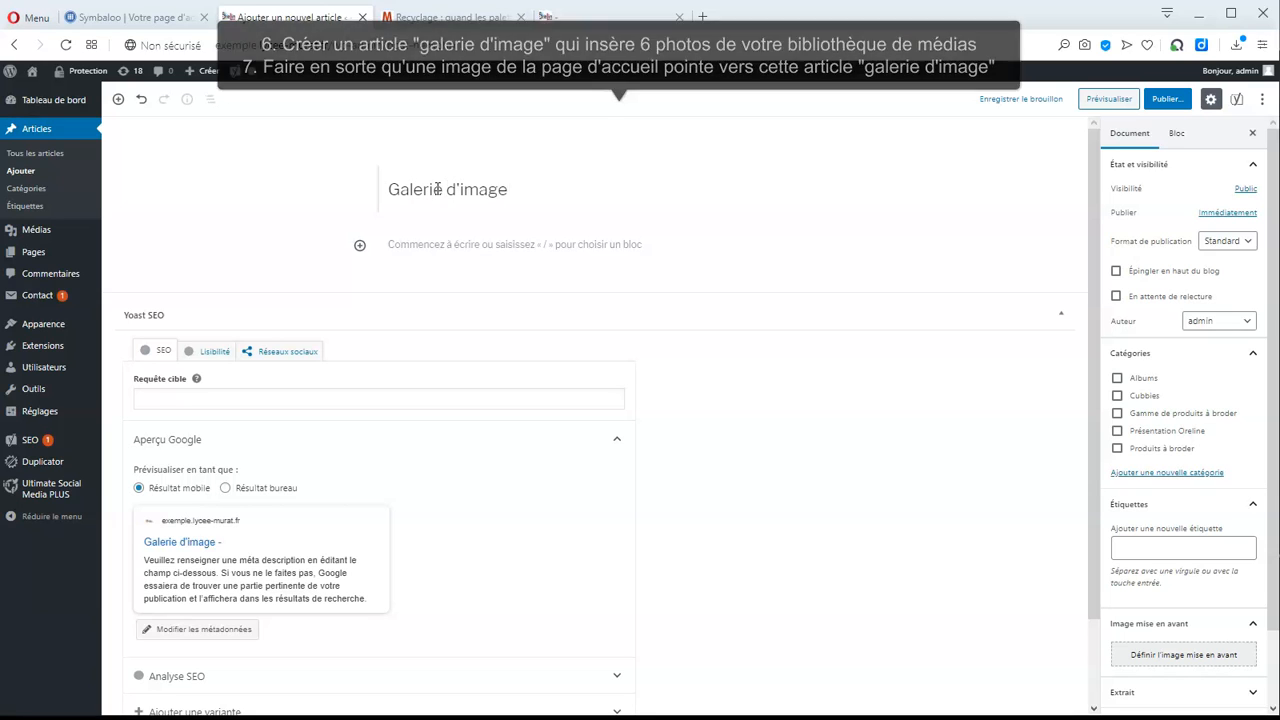
Insert a Galerie block below the article title and open the media library to choose its images
click(358, 248)
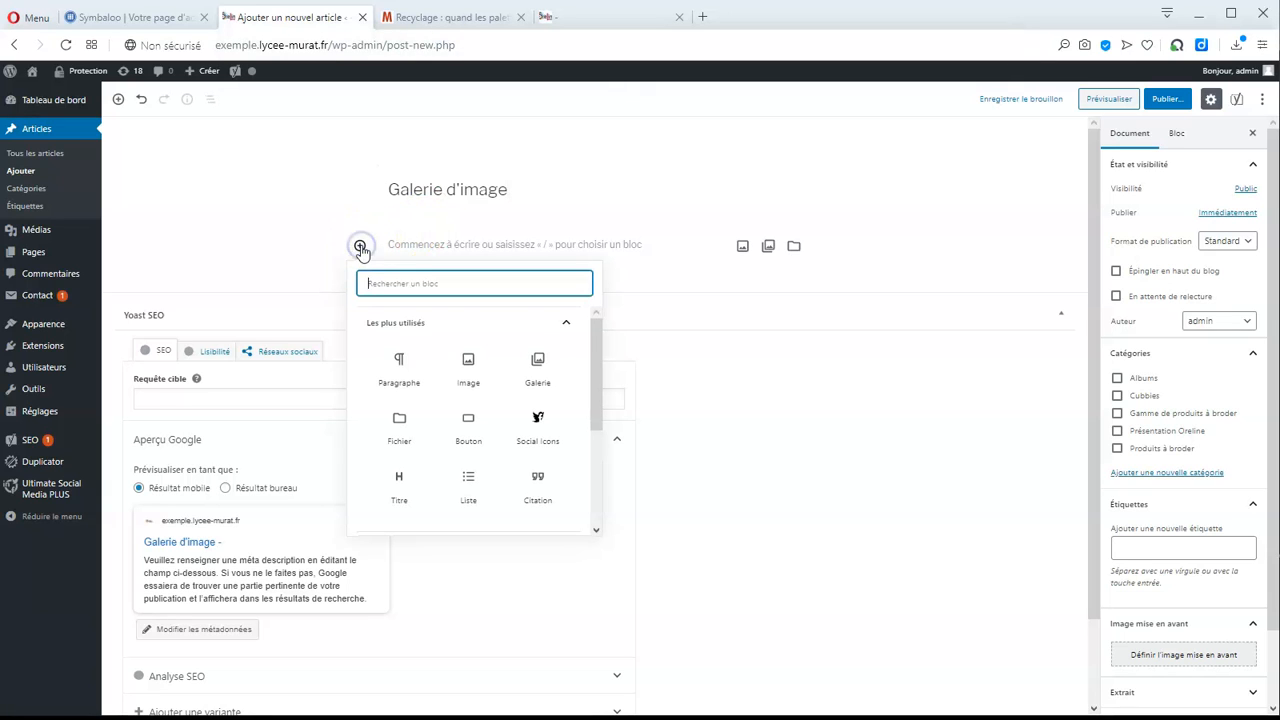
click(539, 368)
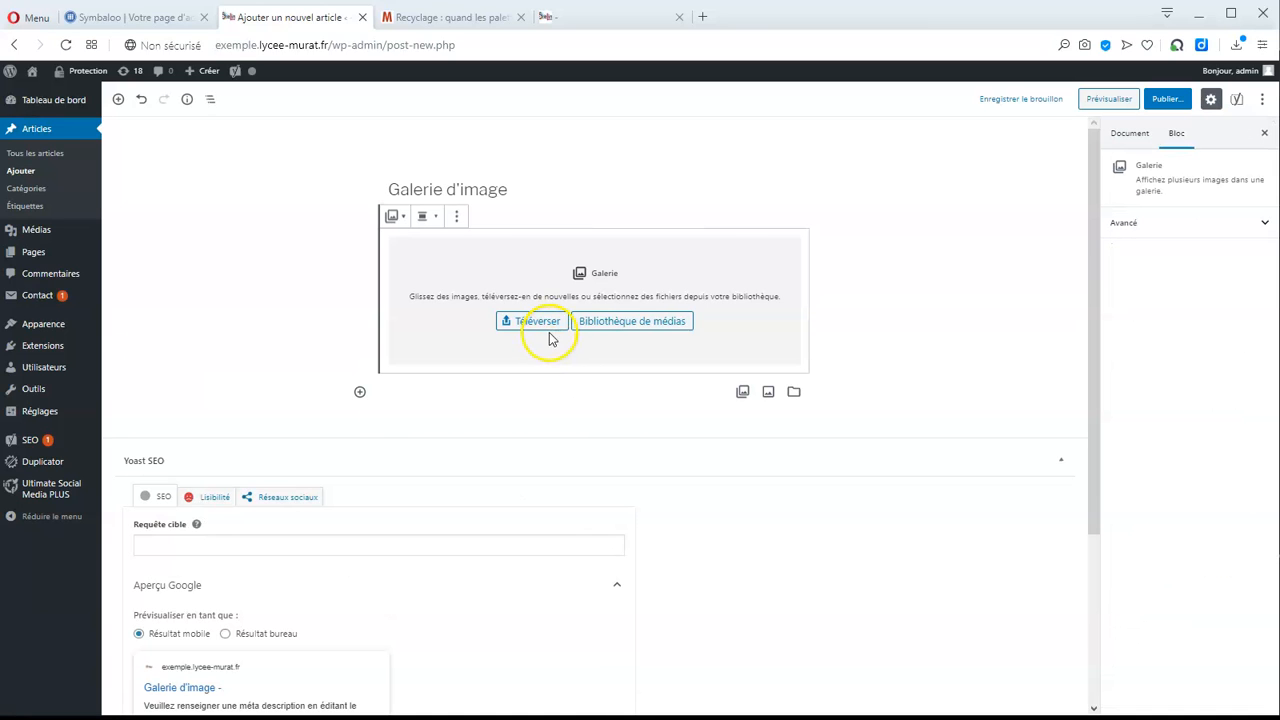
click(594, 322)
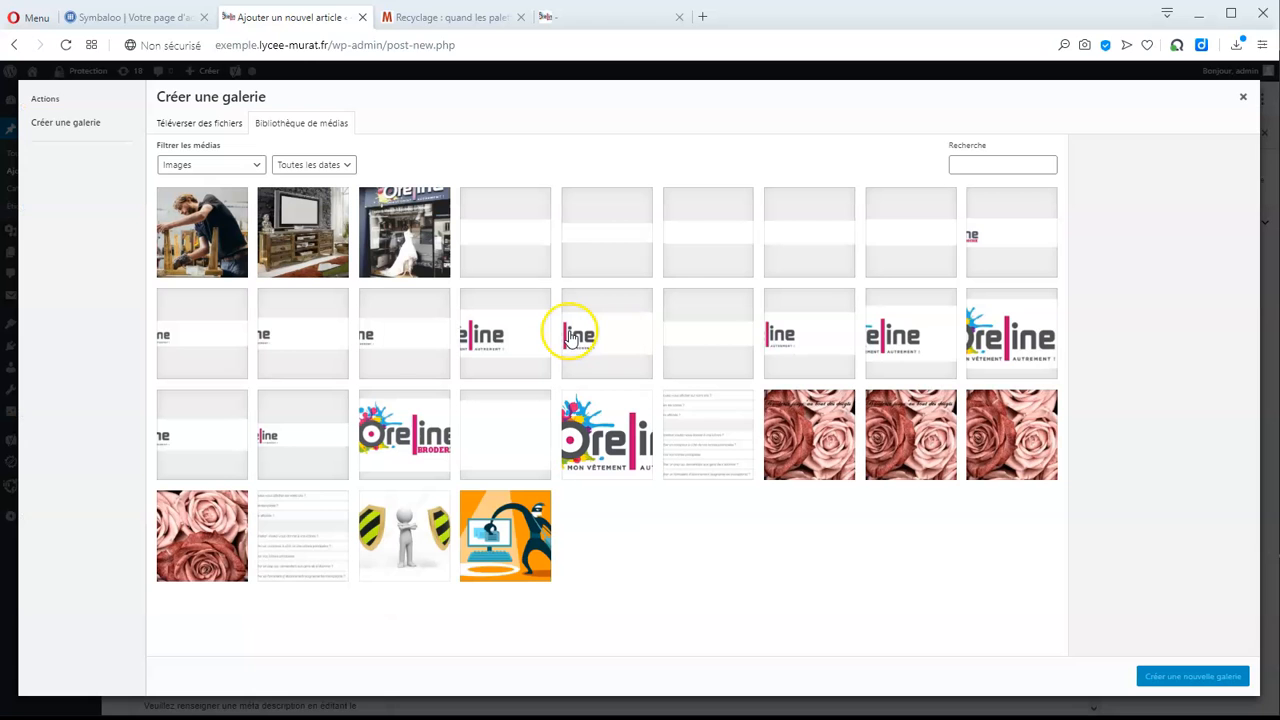
Select six gallery images: the woodworker, TV cabinet, shop window, full-colour Oreline logo_h1, green wave and orange computer-thief illustration
click(201, 231)
click(300, 231)
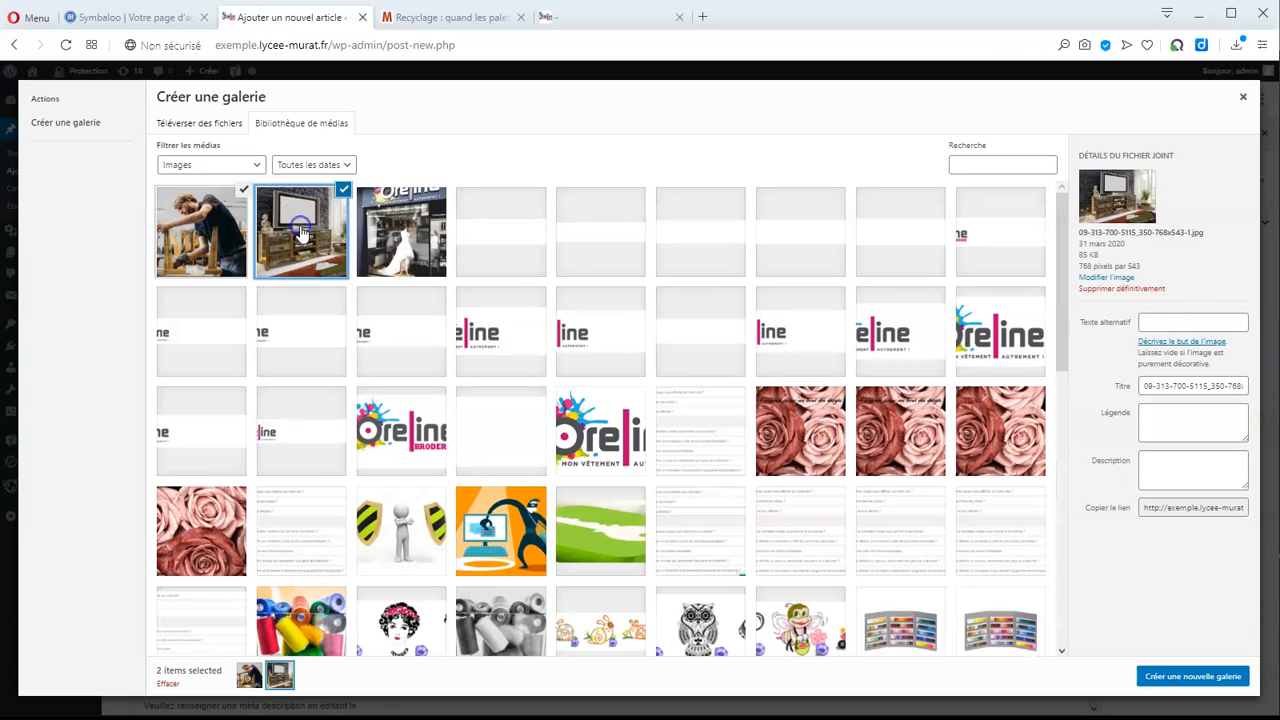
click(397, 228)
click(593, 425)
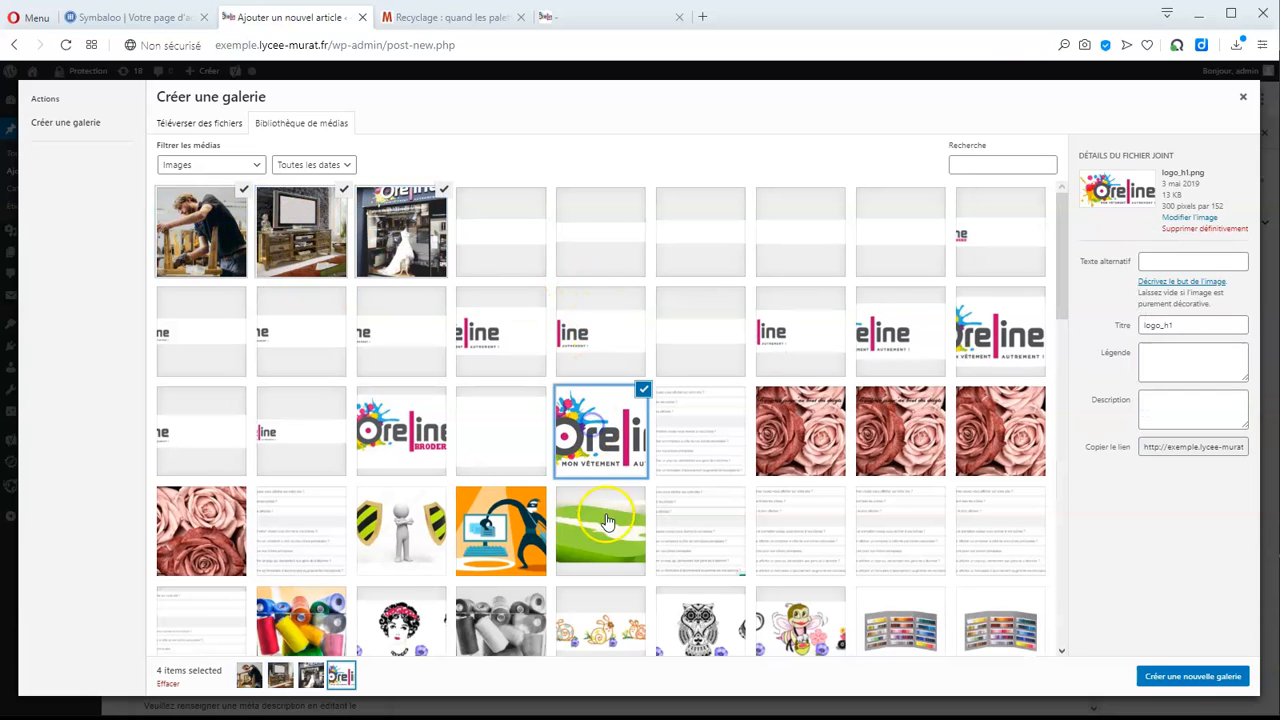
click(605, 528)
click(545, 543)
Give the orange illustration the title "galerie entreprise", caption "les réalisations de l'atelier" and description "les réalisations en bois recyclé"
click(1178, 340)
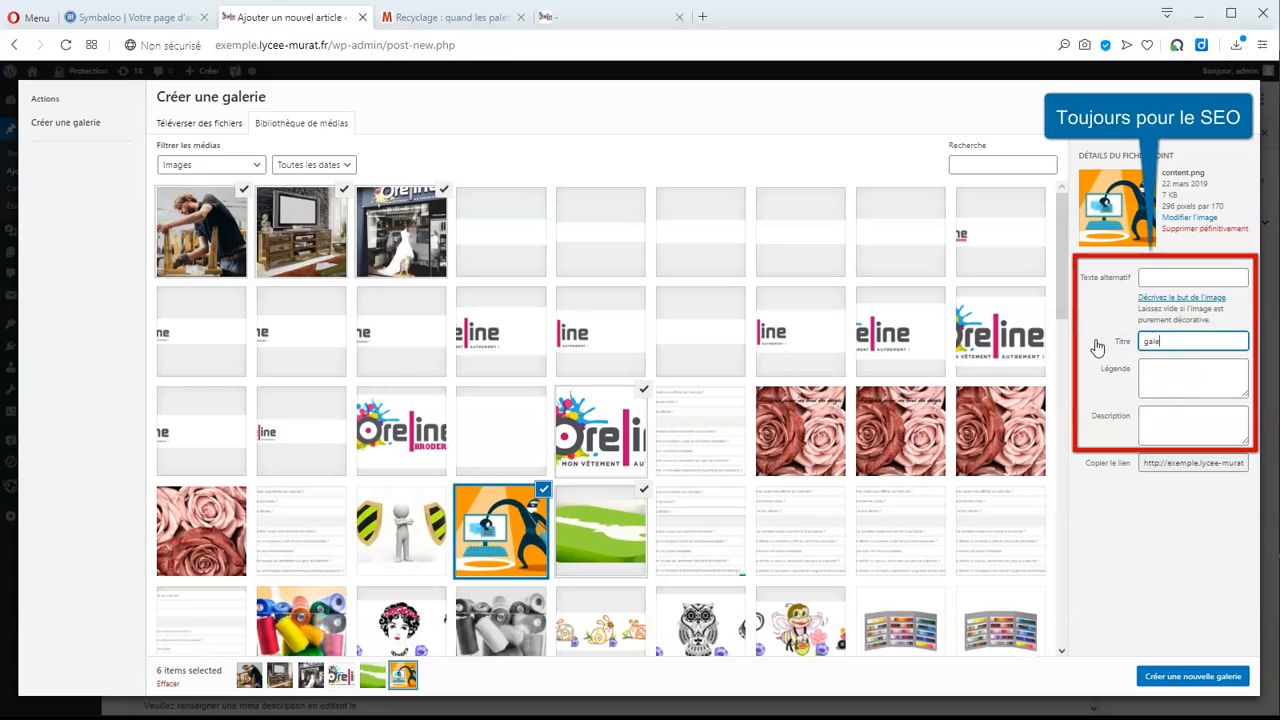
click(1186, 373)
click(1181, 346)
text(rie entreprise)
click(1204, 381)
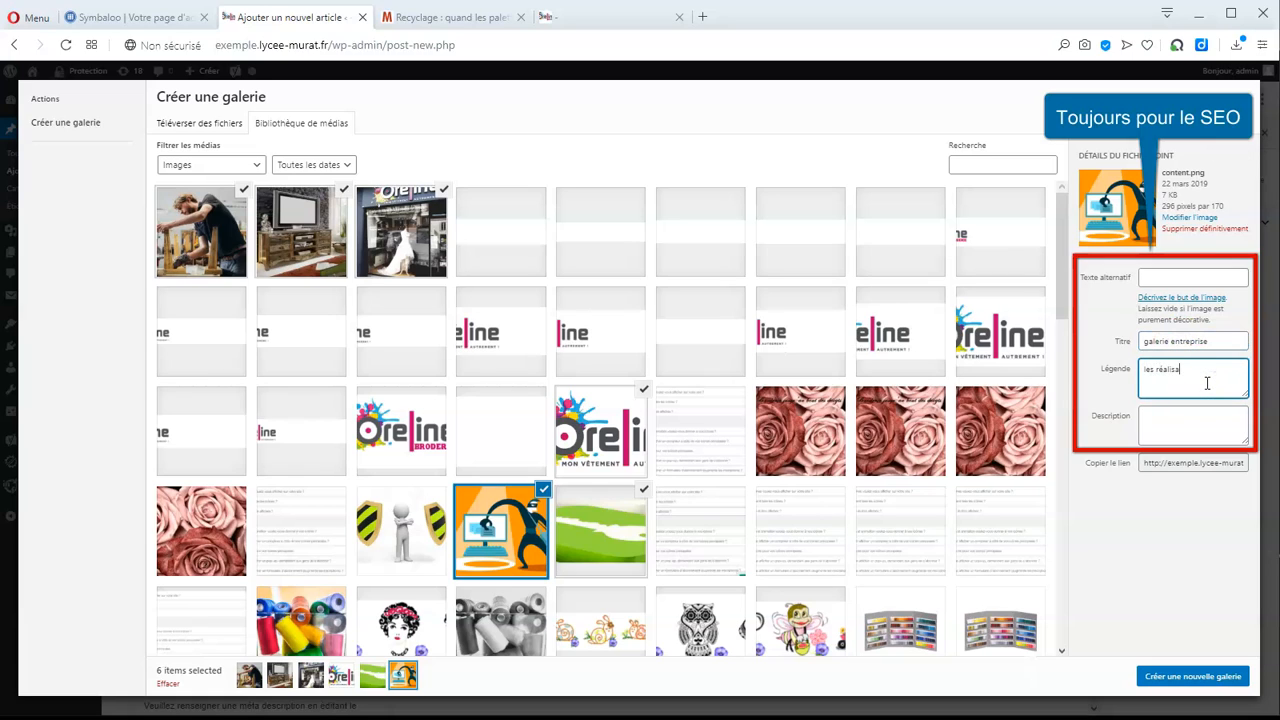
click(1198, 415)
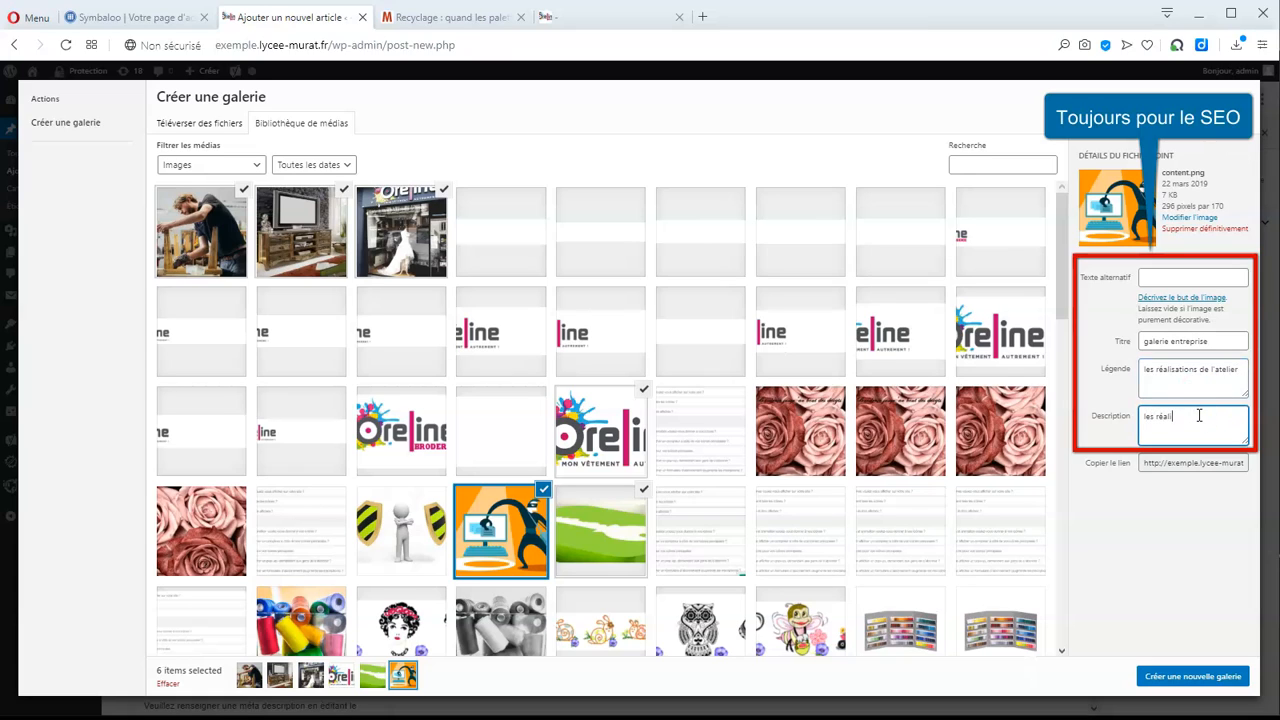
text(les réalisations en bois recyclé)
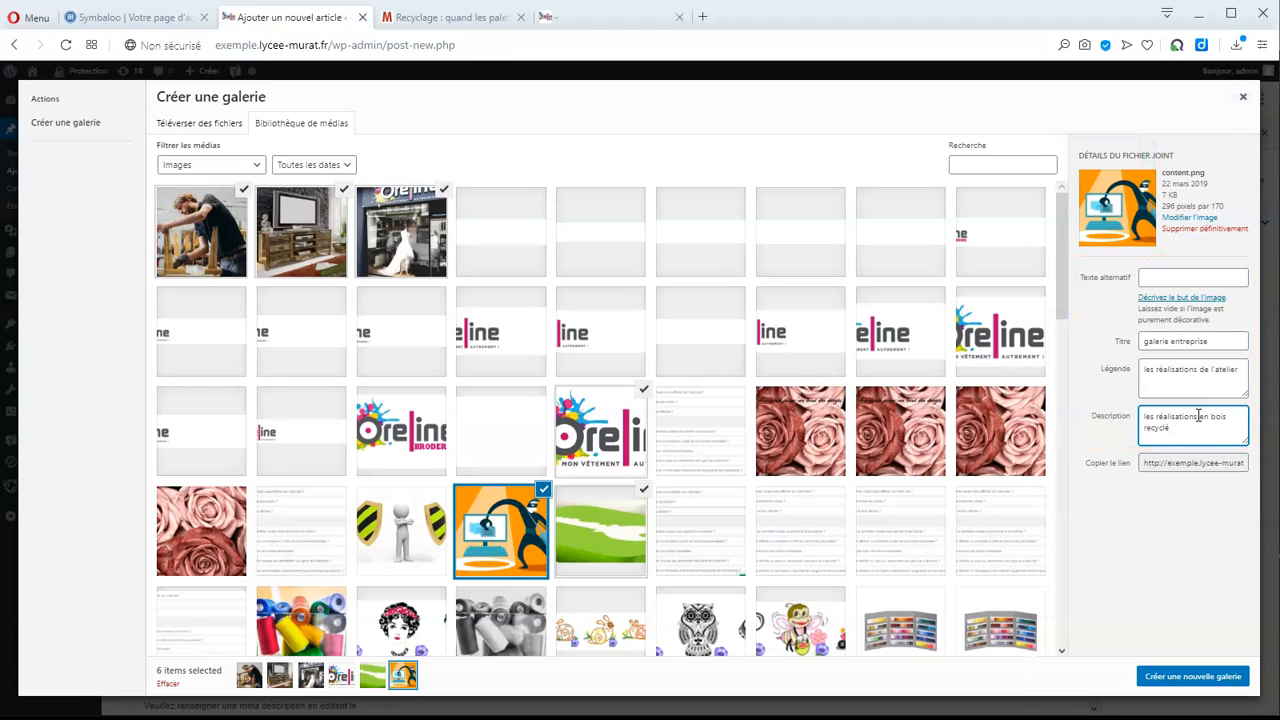
Create the gallery, caption images one, two, four and five "le bois", "le meuble", "l'entreprise" and "logo entreprise", and insert it in the article
click(1195, 677)
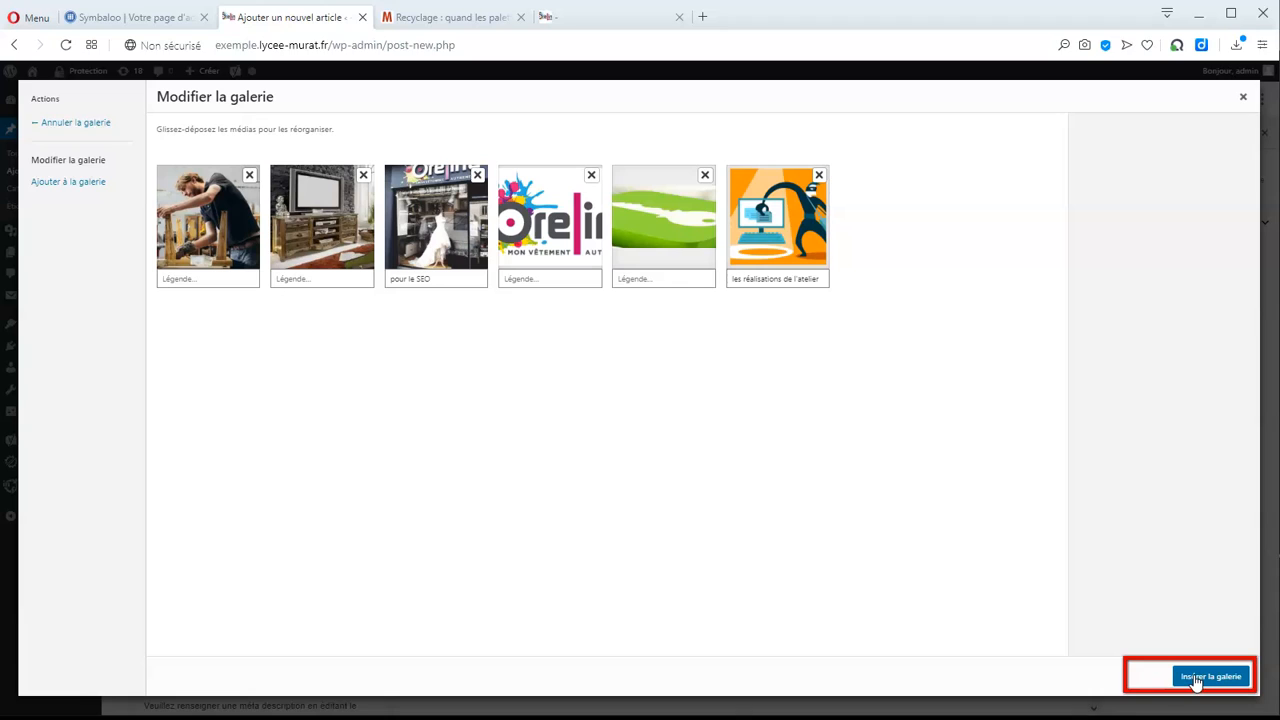
click(204, 278)
text(le bois)
click(323, 279)
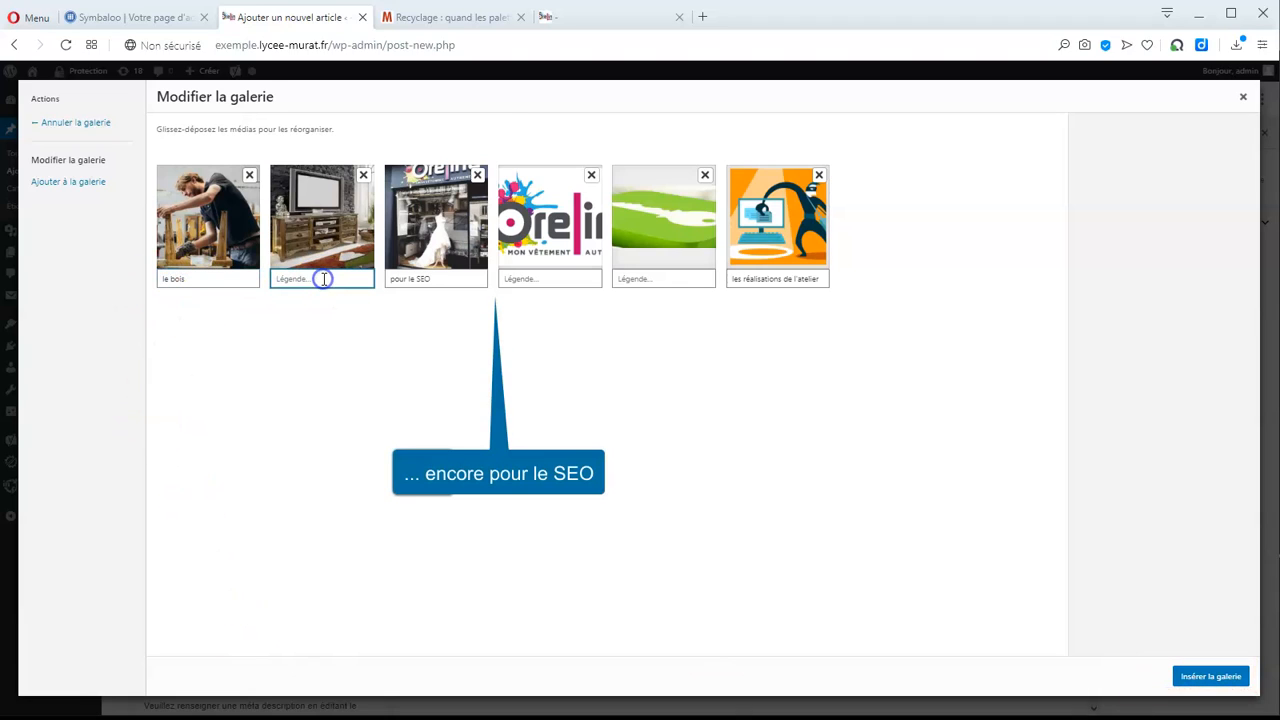
click(455, 279)
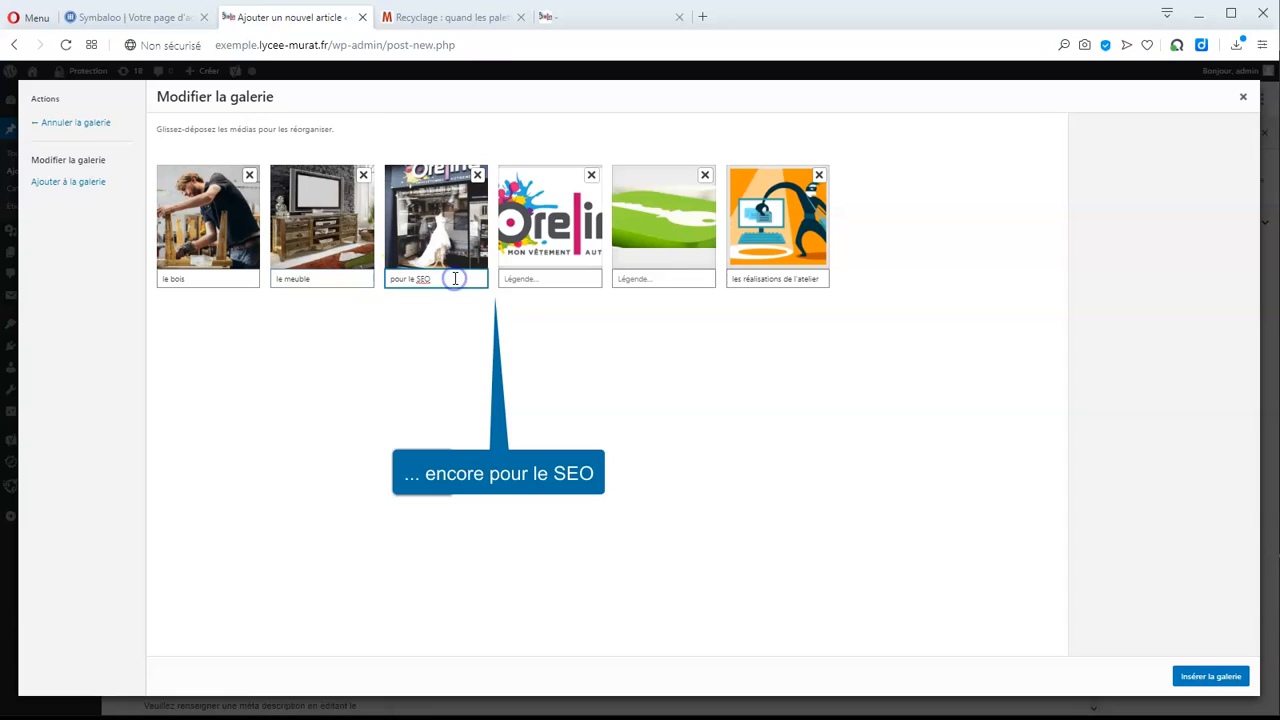
click(536, 286)
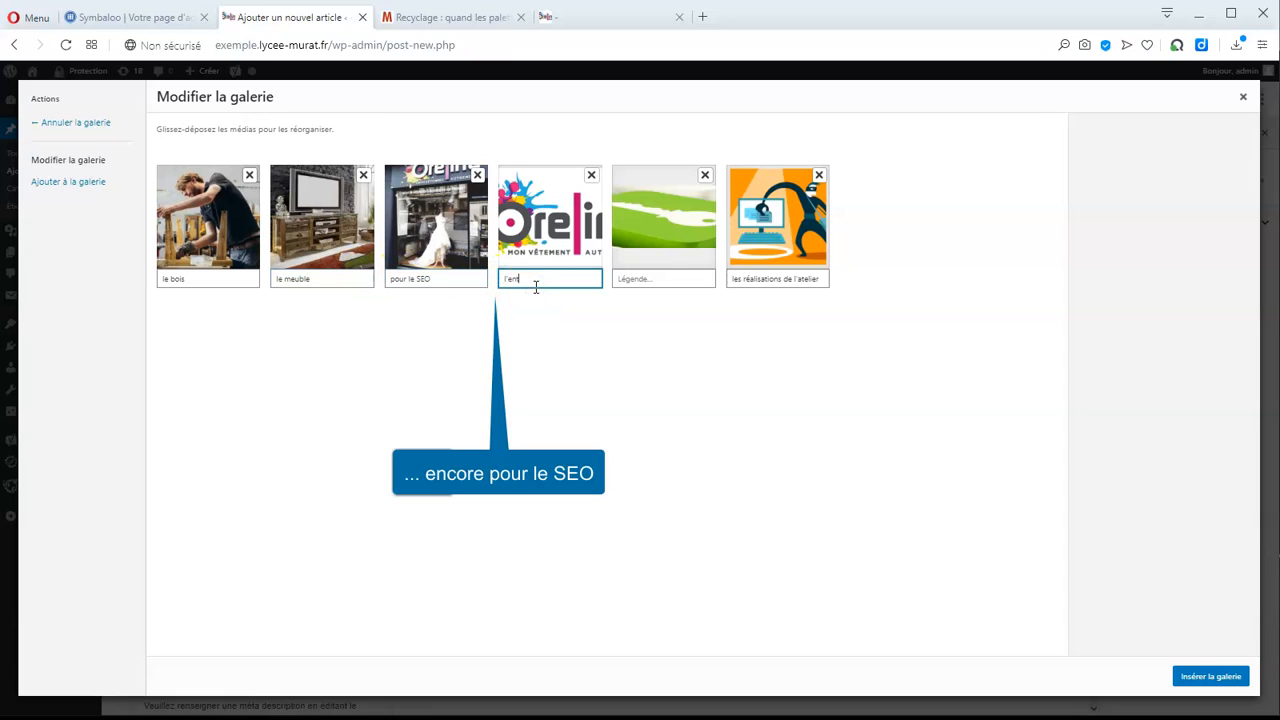
click(678, 279)
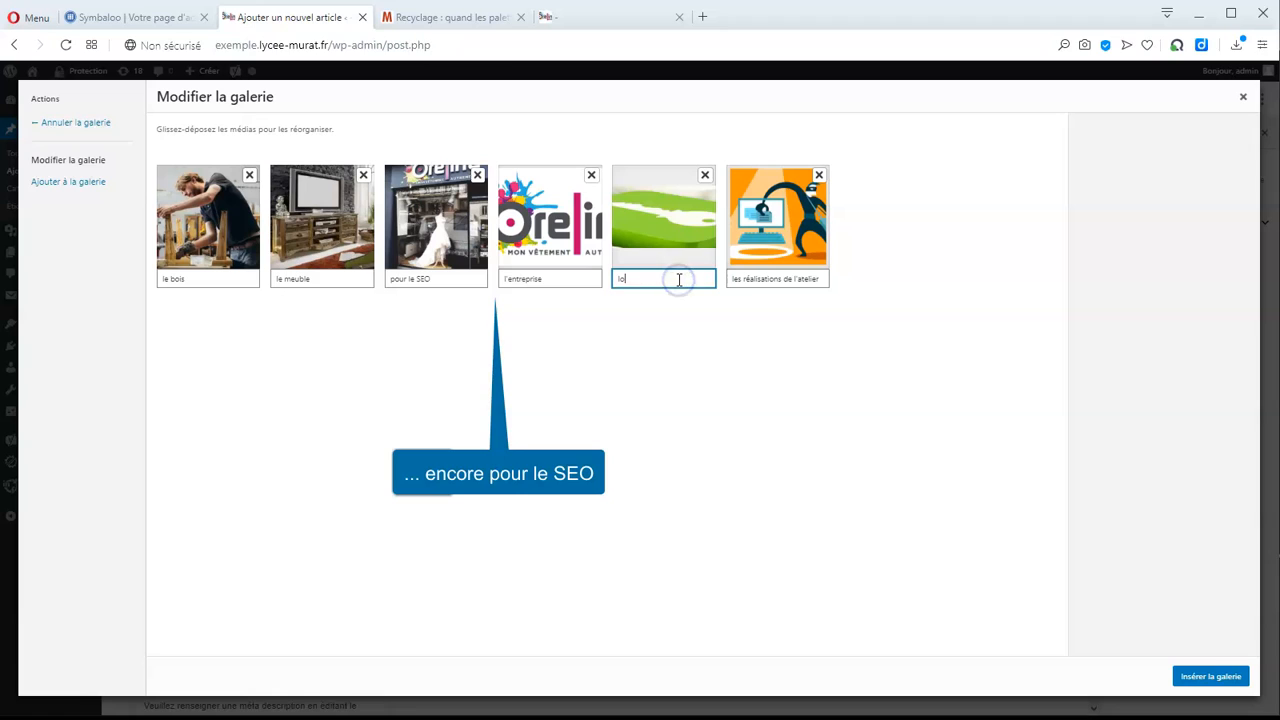
text(logo entreprise)
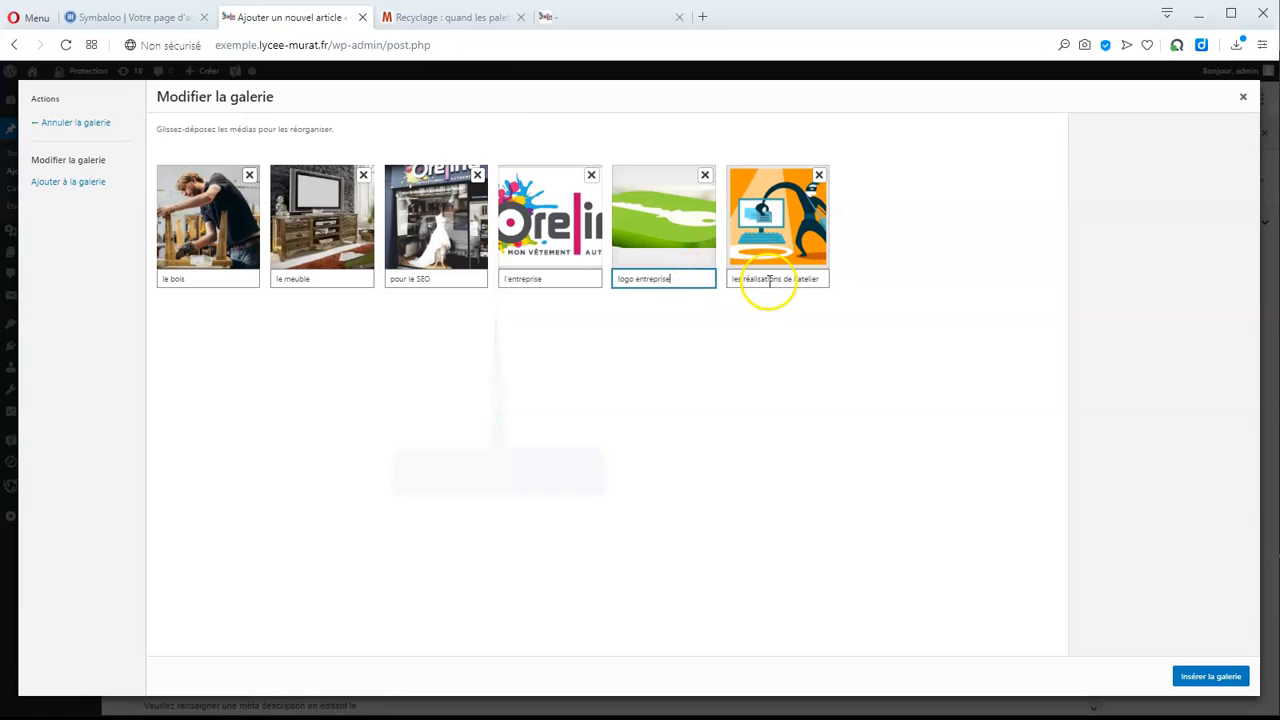
click(1194, 678)
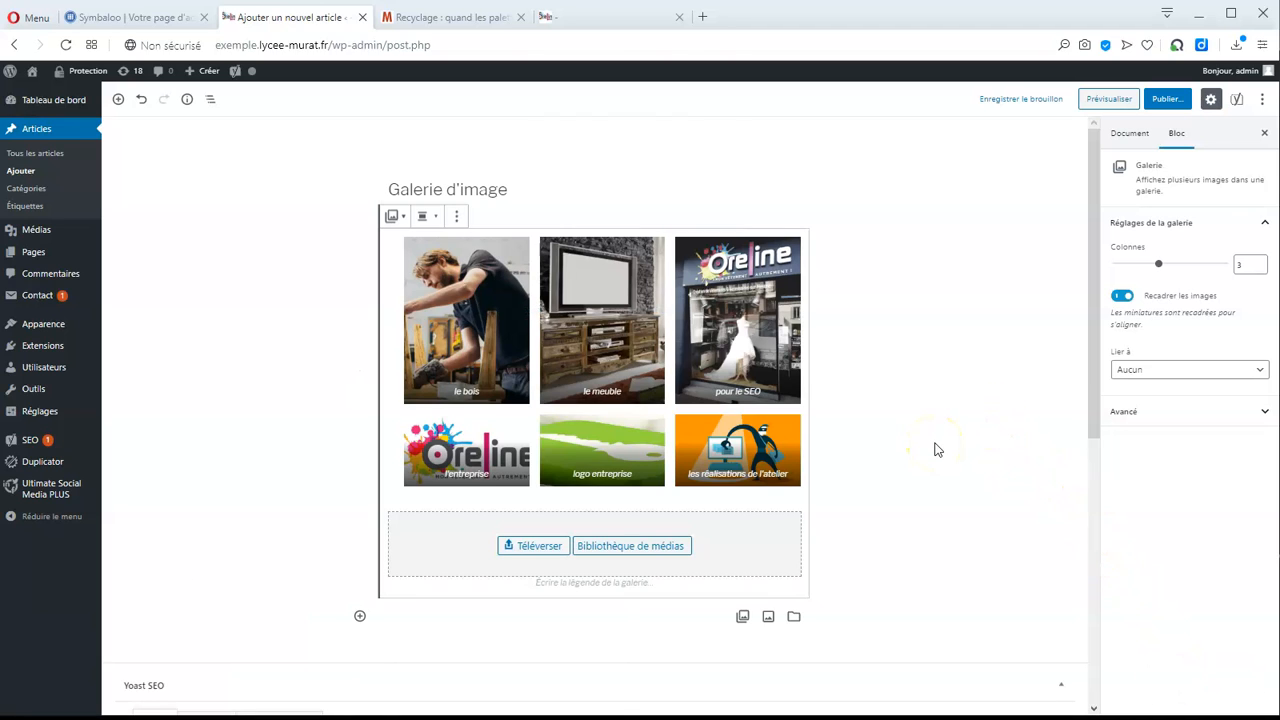
Publish the gallery article and copy its link
click(1168, 99)
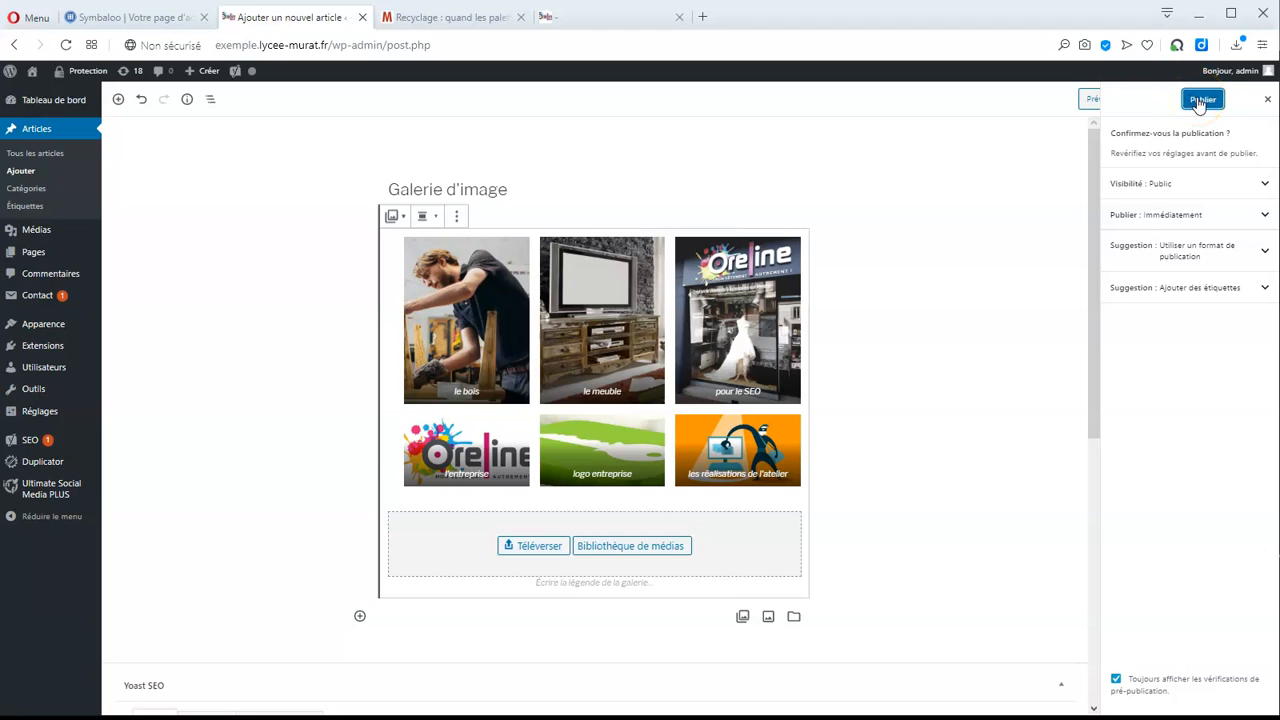
click(1203, 99)
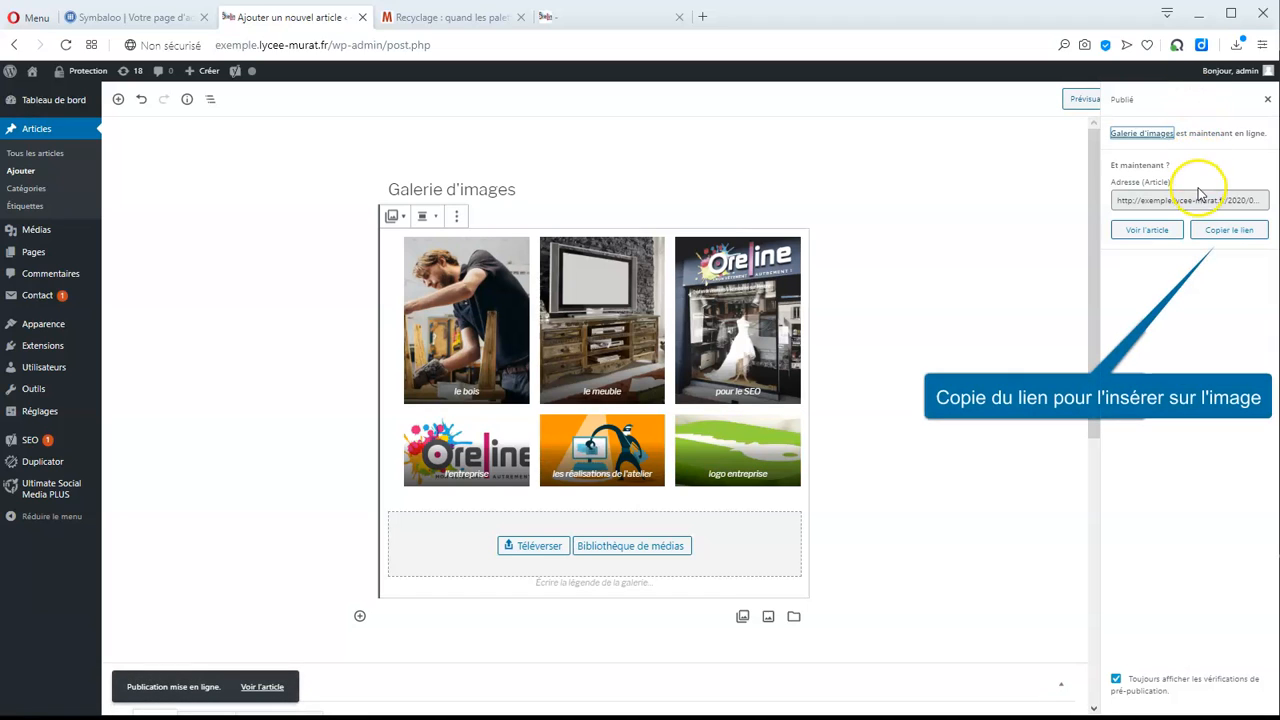
click(1234, 236)
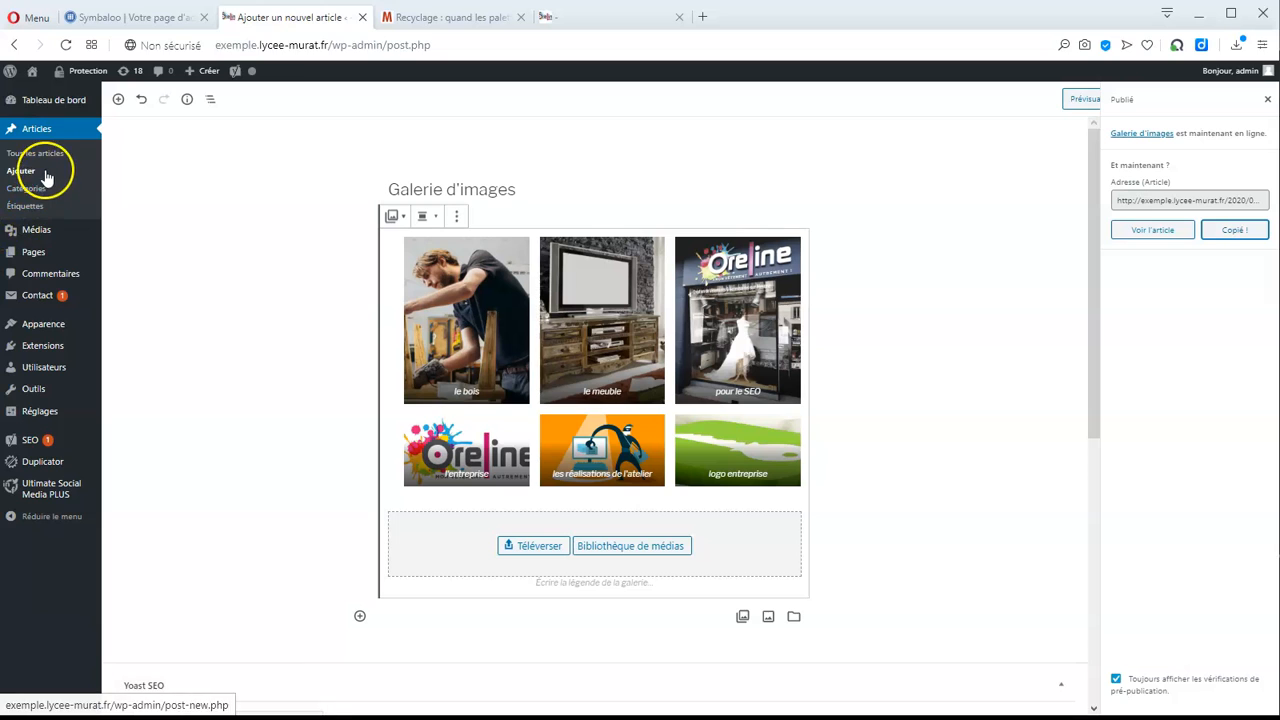
Open the Accueil page for editing from the list of all pages
mouse_move(47, 254)
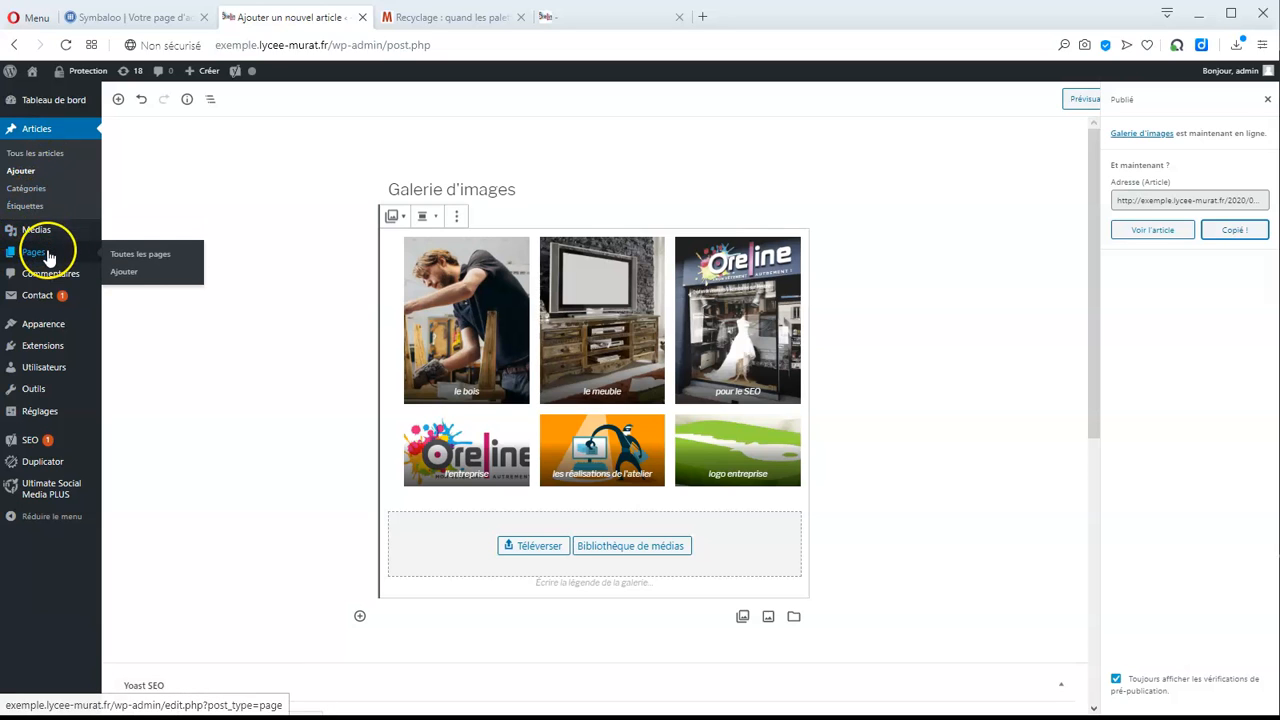
click(143, 263)
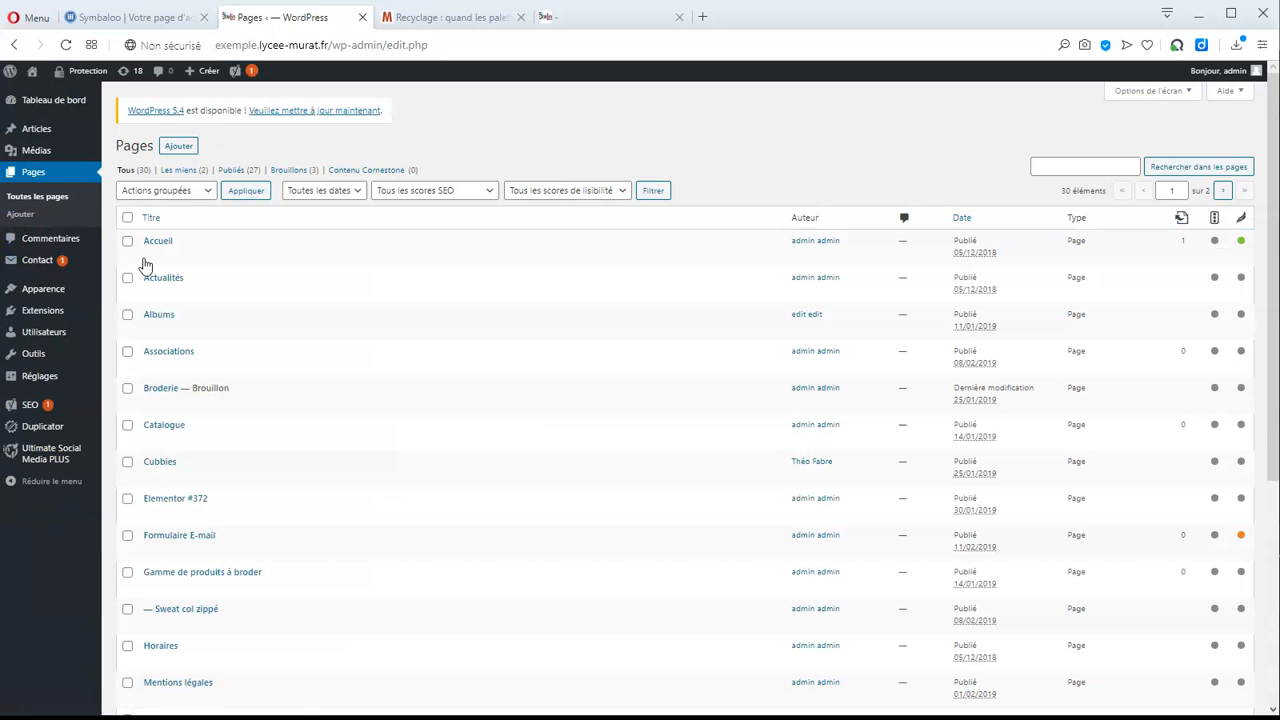
click(172, 243)
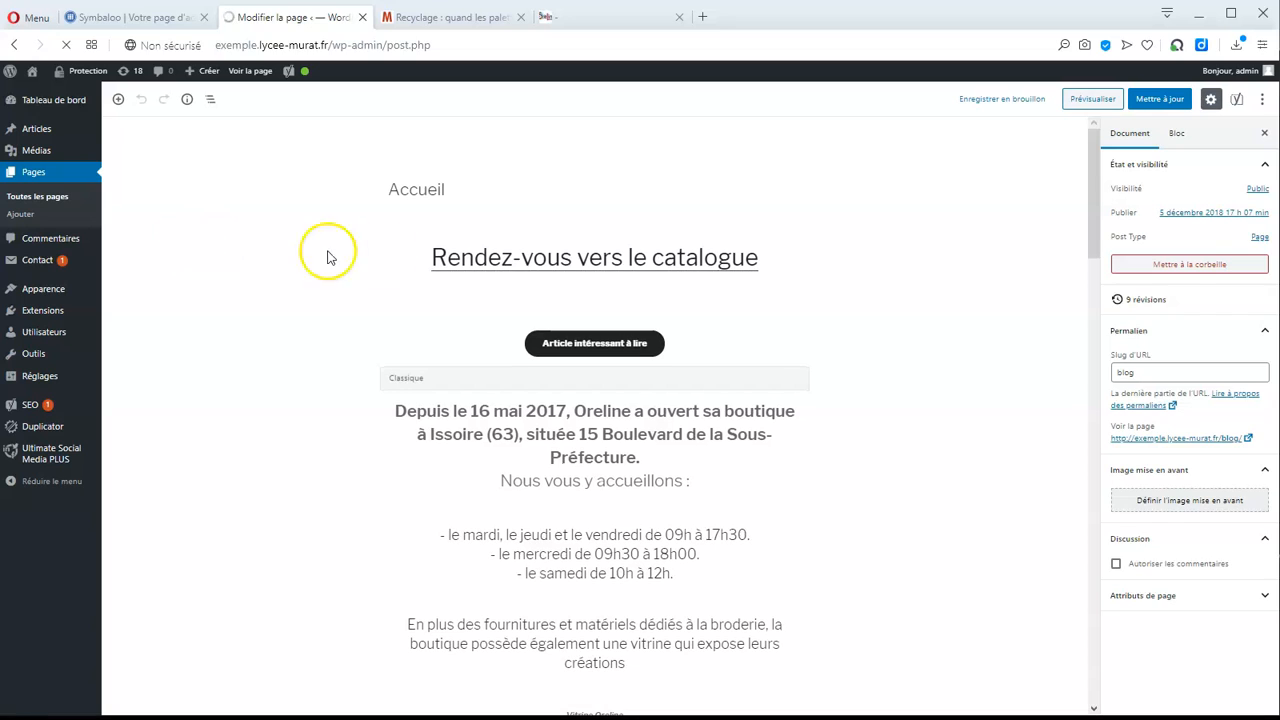
Link the image under "Vitrine Oreline" to the copied gallery article address and update the page
scroll(505, 342, down, 5)
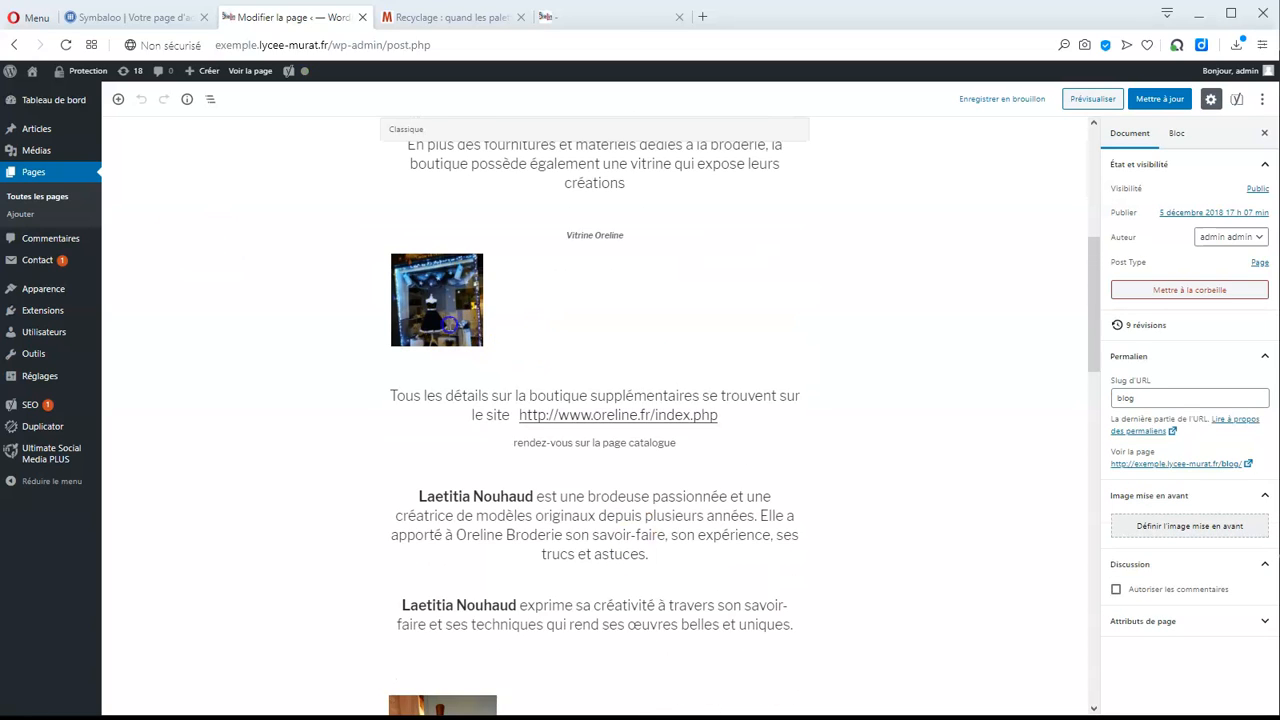
click(448, 325)
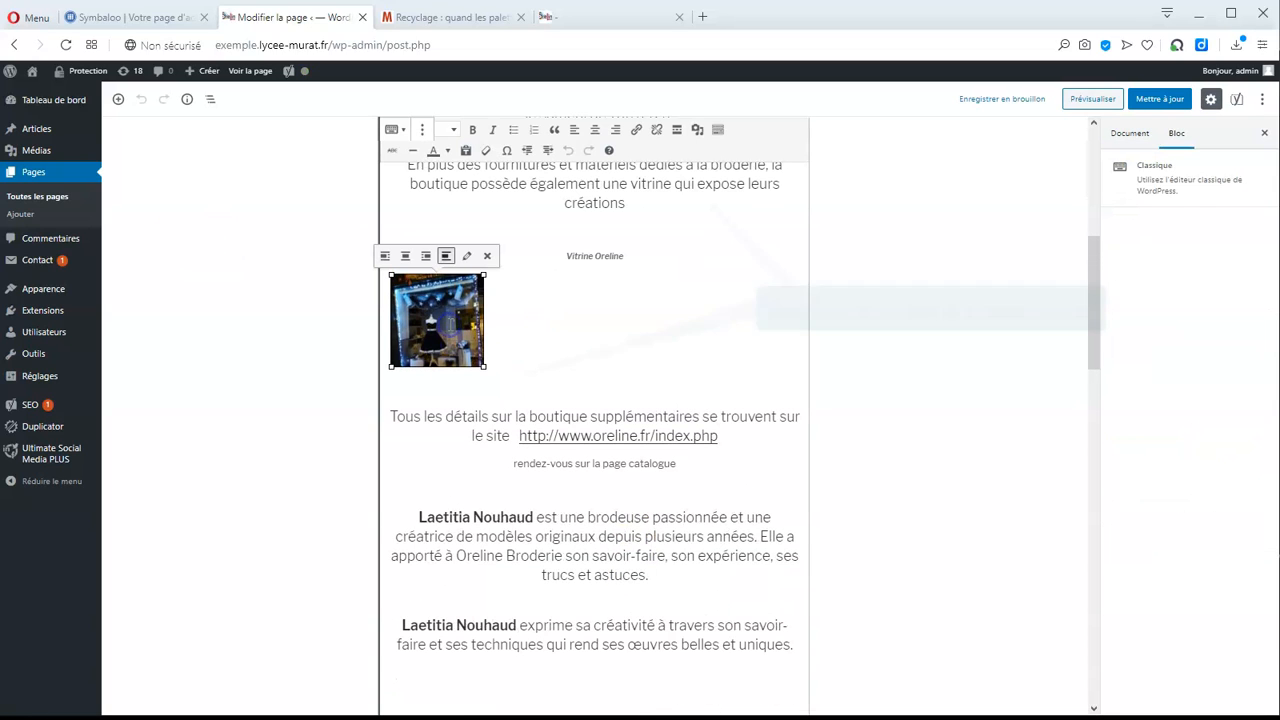
click(636, 130)
click(444, 385)
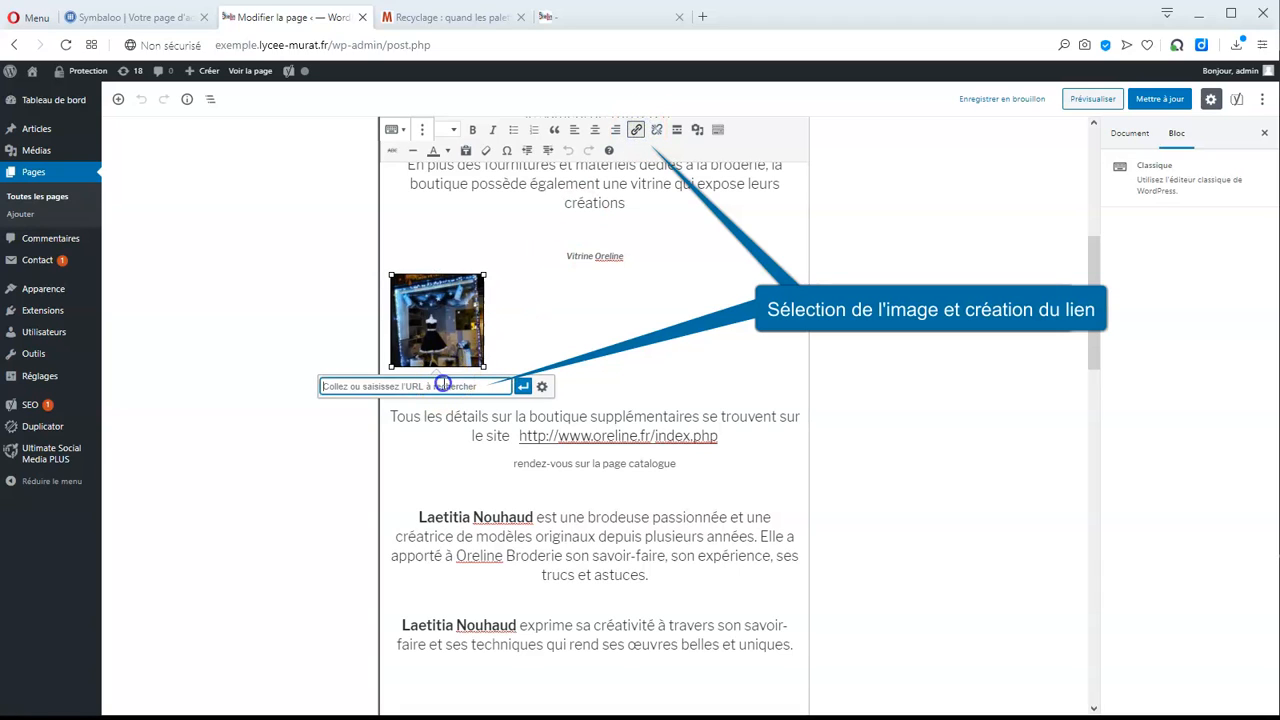
key(ctrl+v)
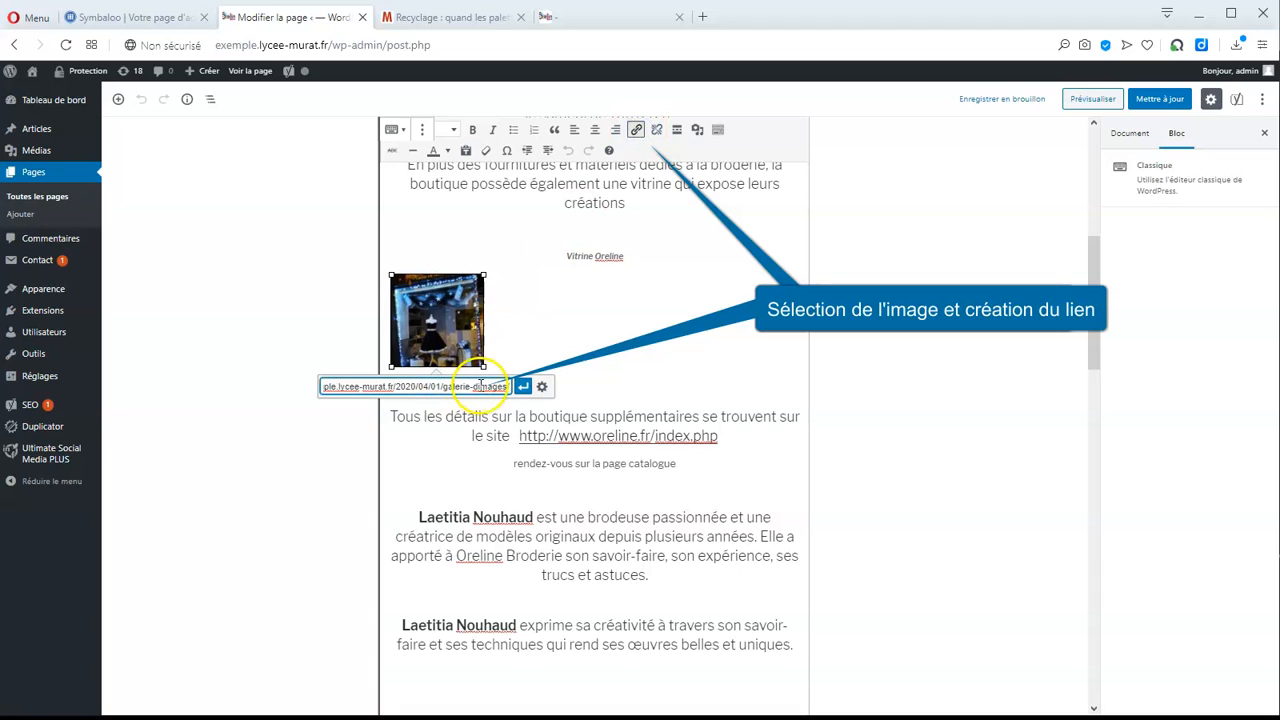
click(523, 386)
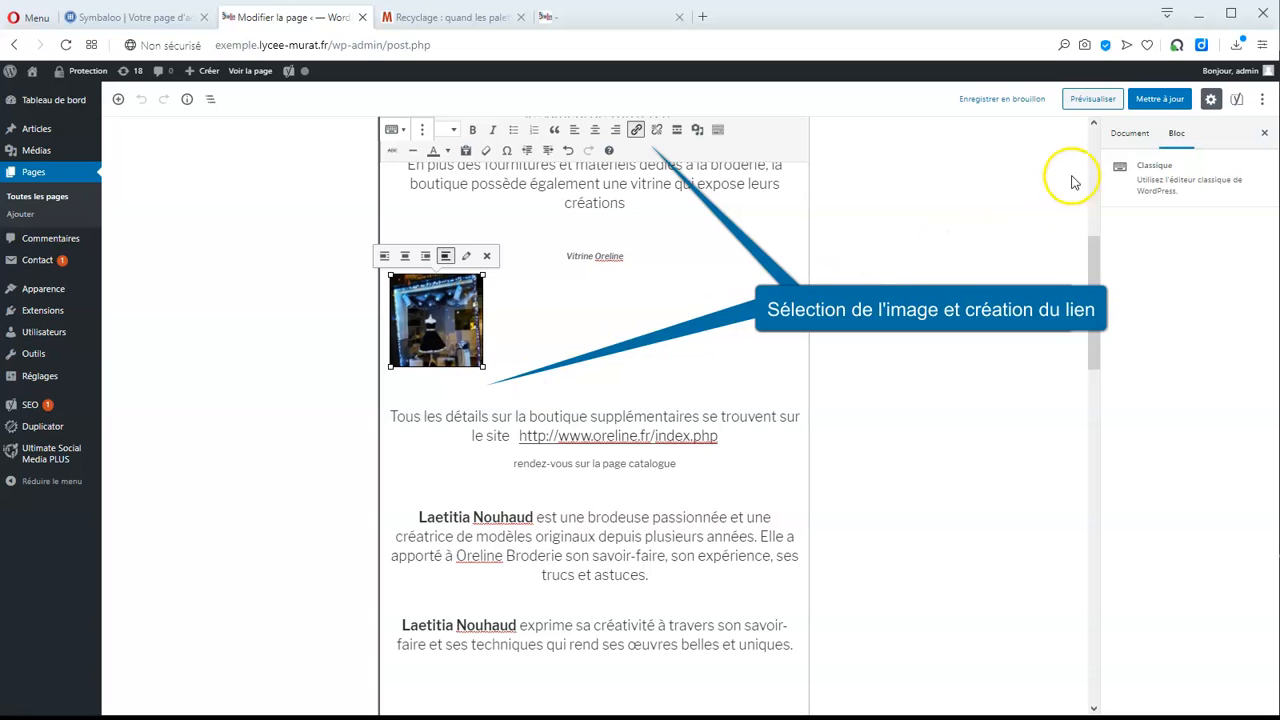
click(1160, 99)
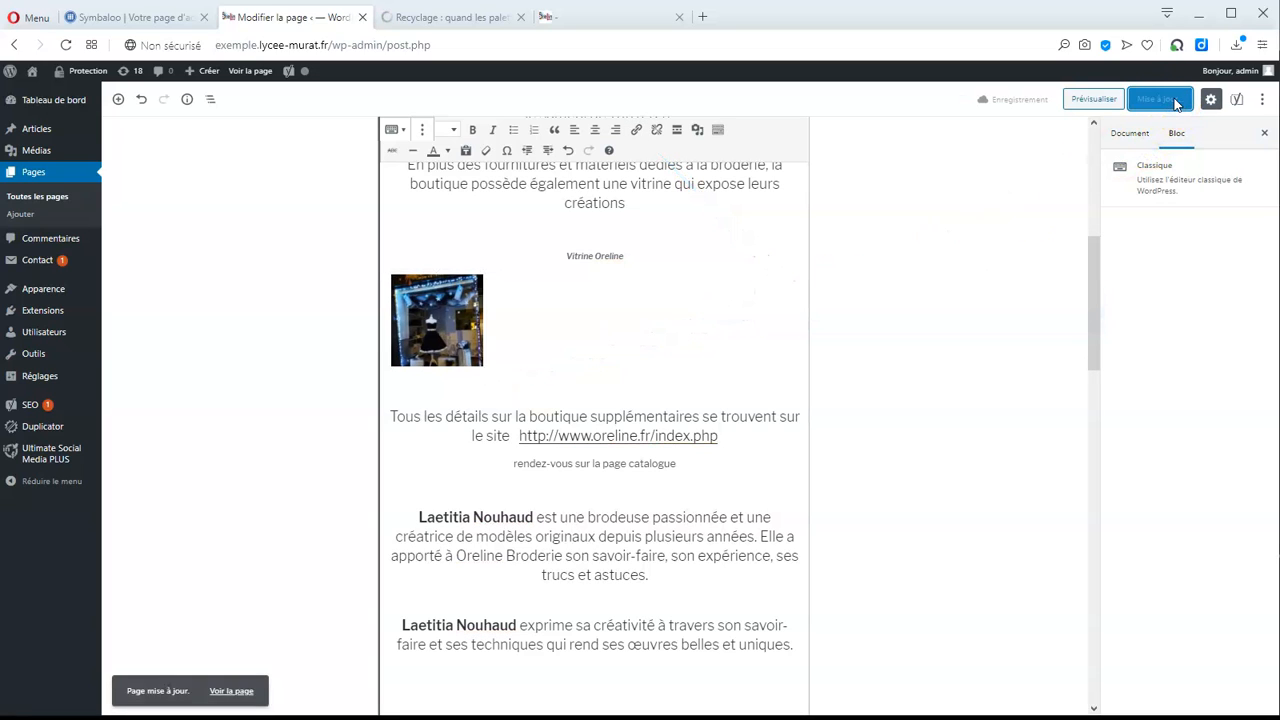
Preview the Accueil page and follow the Vitrine Oreline image to check its link to the gallery article
click(1104, 104)
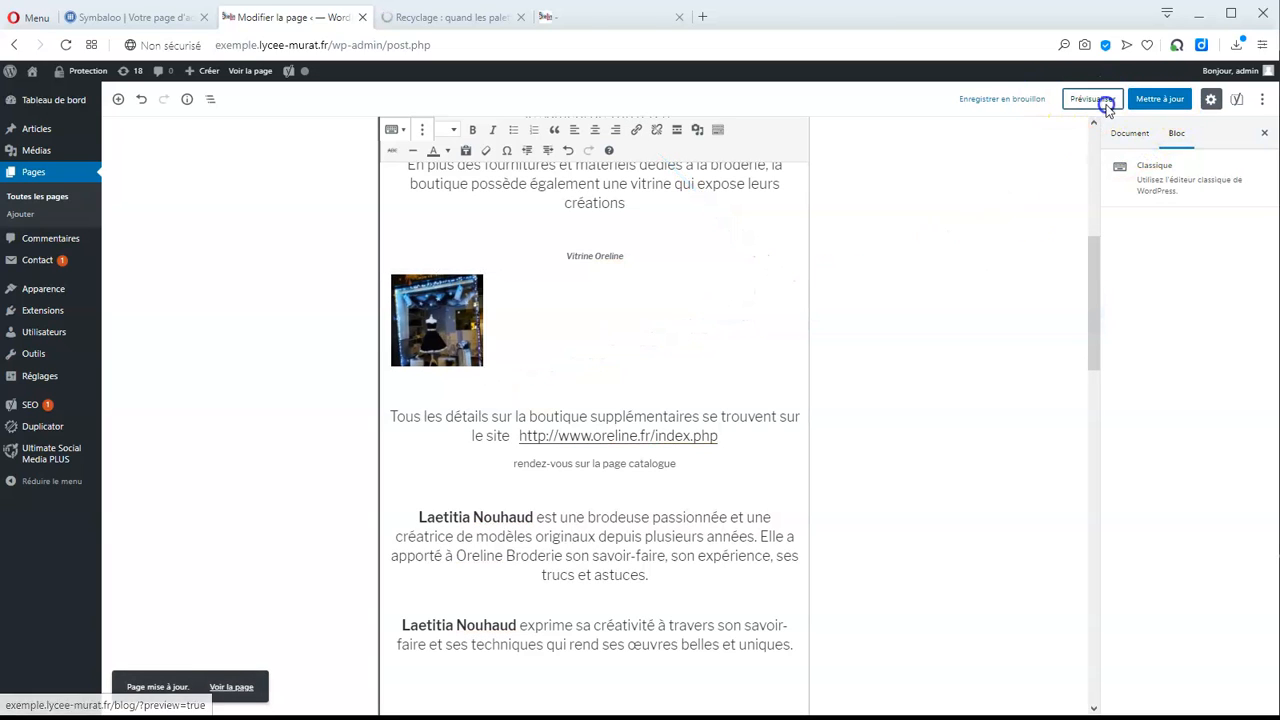
scroll(934, 311, down, 5)
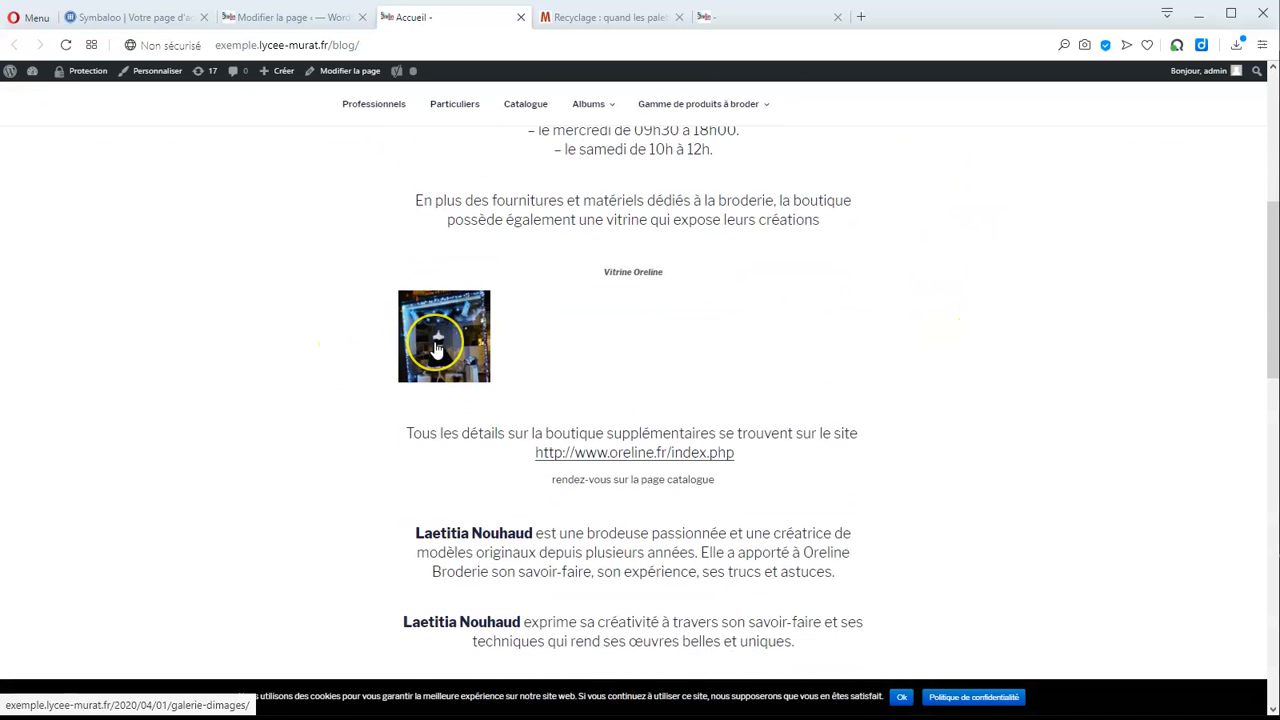
click(437, 346)
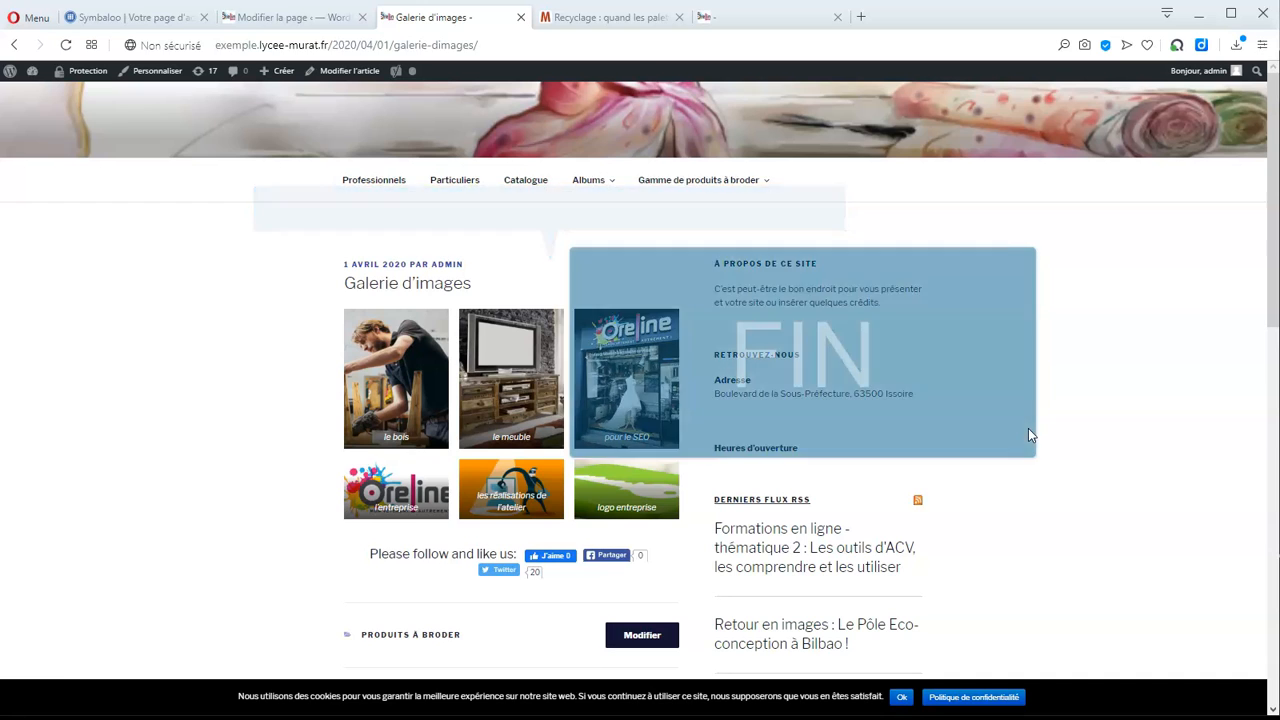
scroll(1031, 435, down, 1)
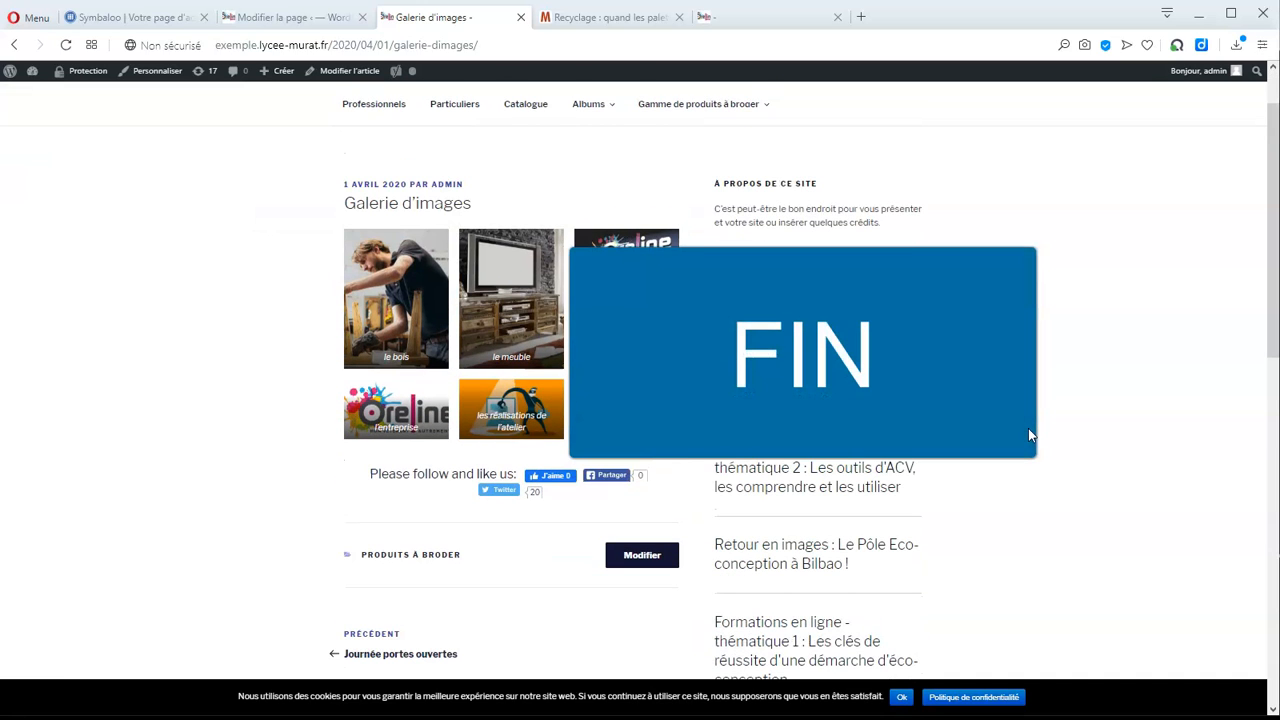